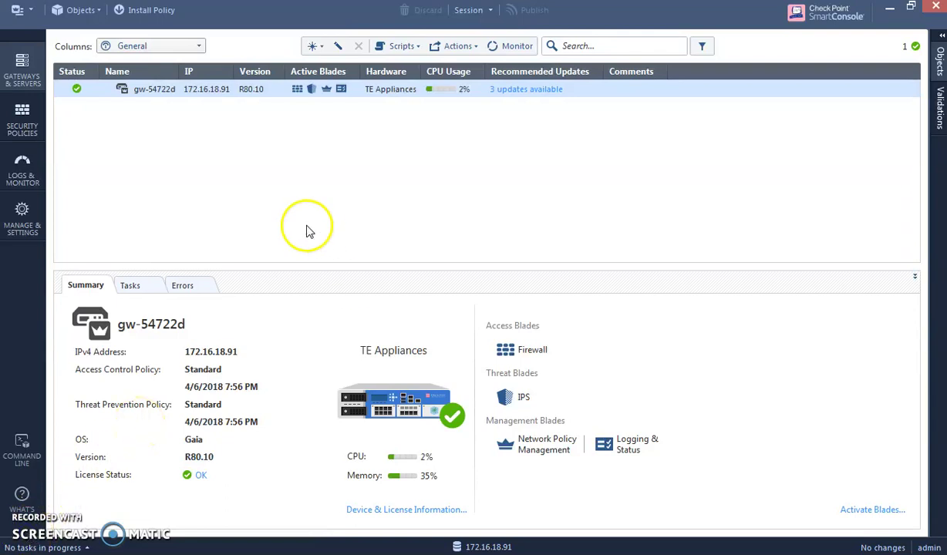
Examine the enabled network security blades in the gateway's general properties, cancelling out of the dialog.
double_click(179, 93)
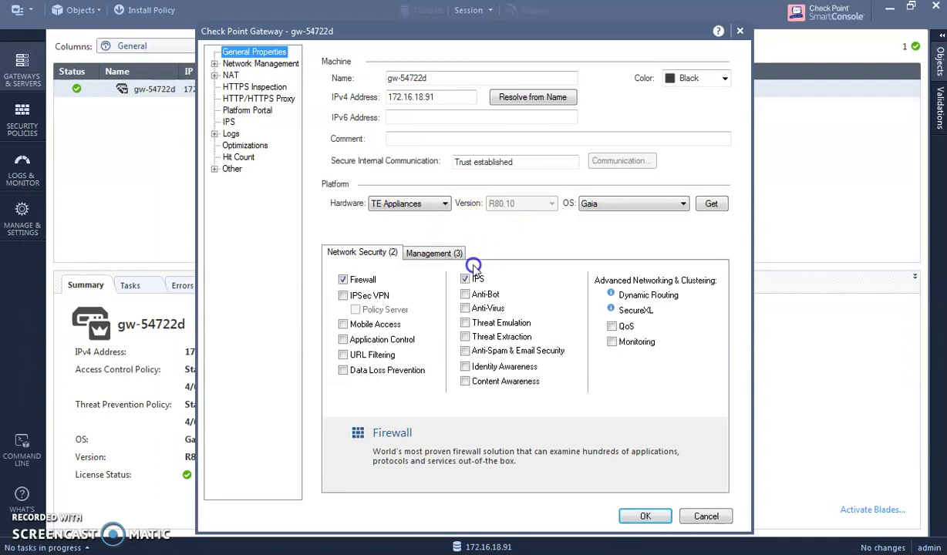
mouse_move(478, 282)
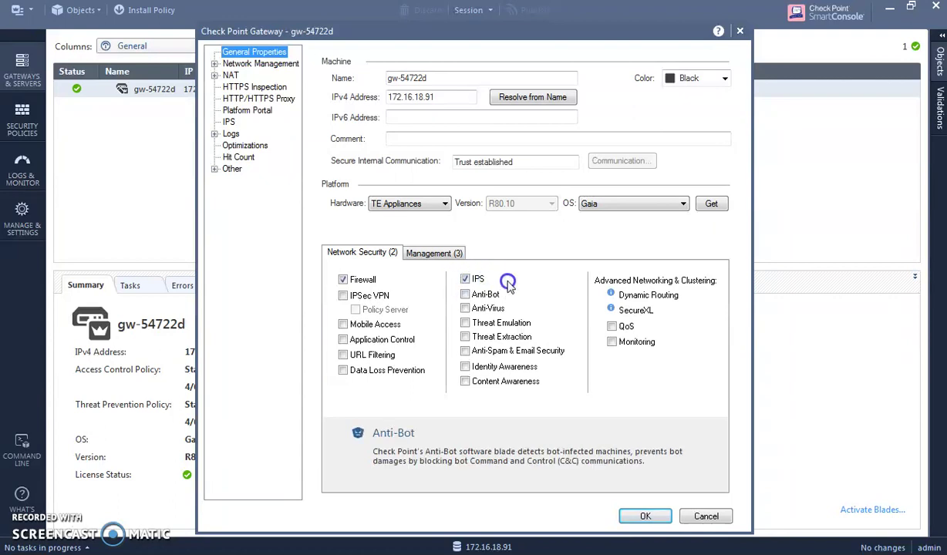
click(708, 518)
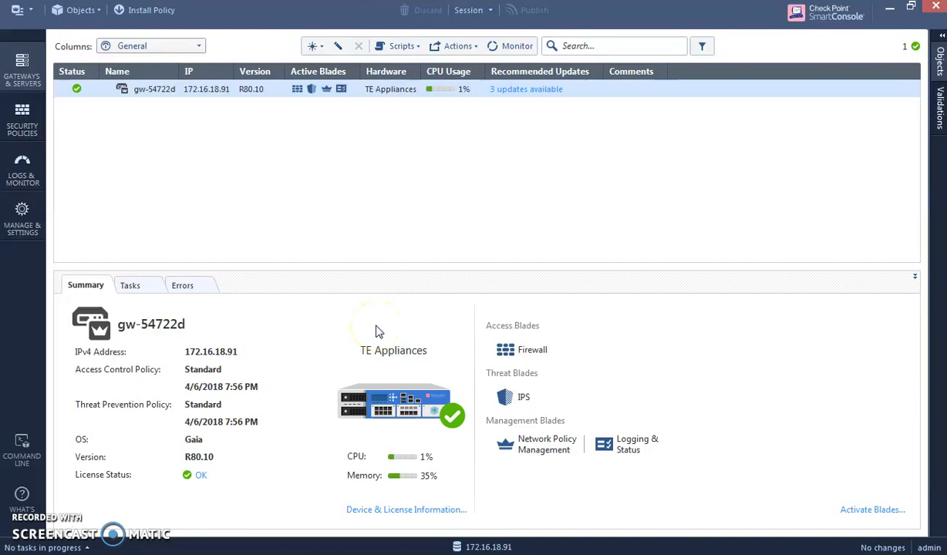
Open the Inspection Settings for the blades and filter the settings by "syn".
click(34, 213)
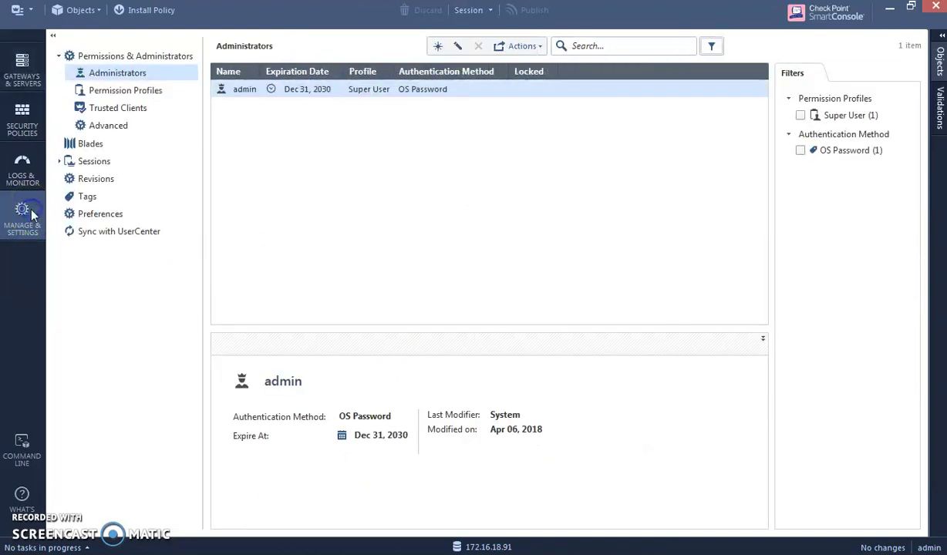
click(91, 146)
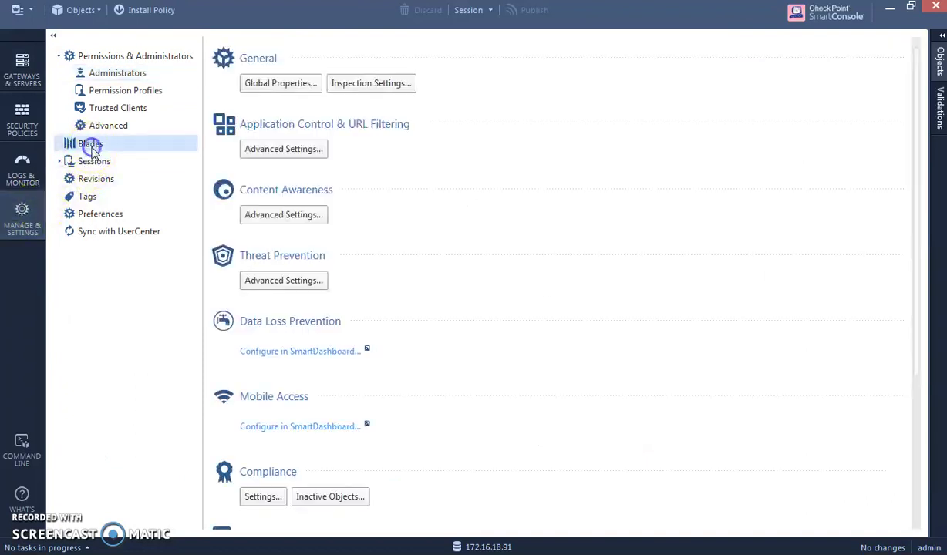
click(384, 90)
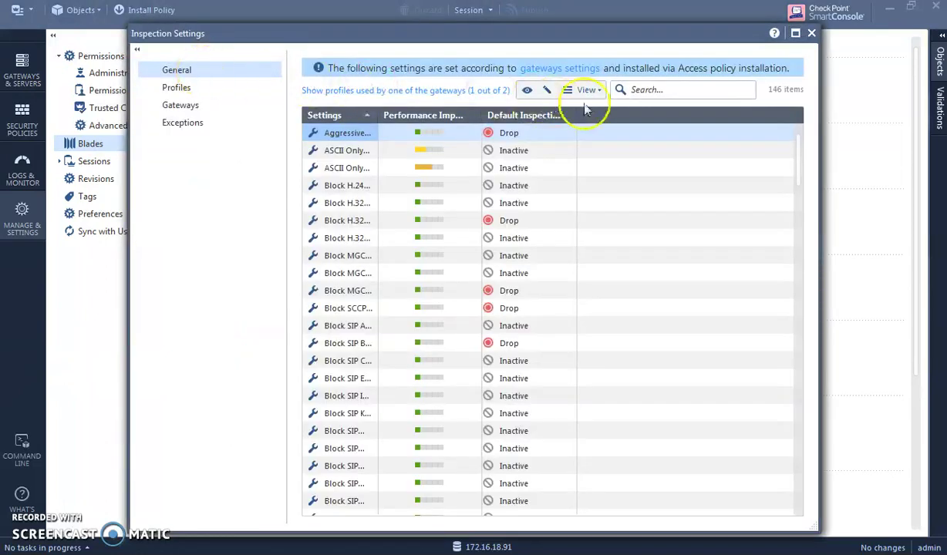
click(647, 90)
text(syn)
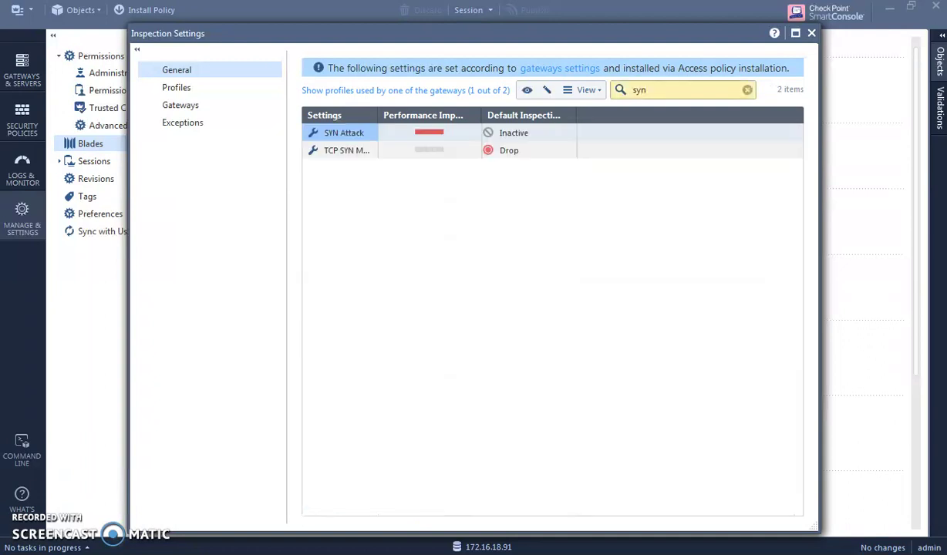
Override the SYN Attack main action with Accept for the Default Inspection profile.
double_click(346, 136)
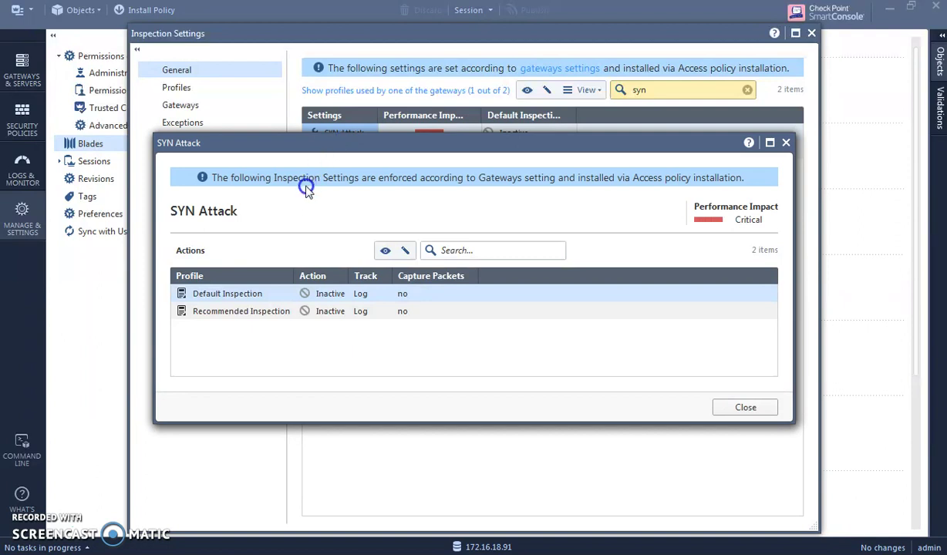
double_click(269, 299)
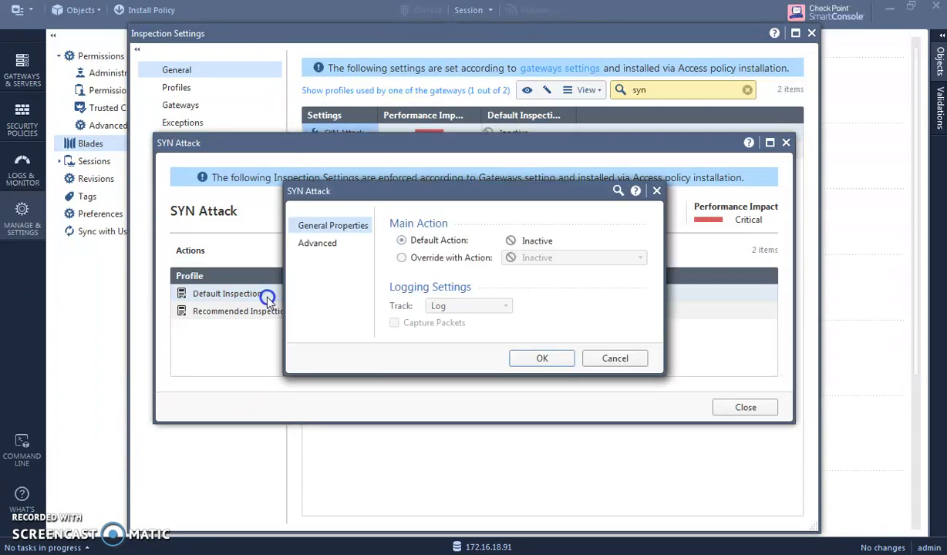
click(432, 261)
click(572, 262)
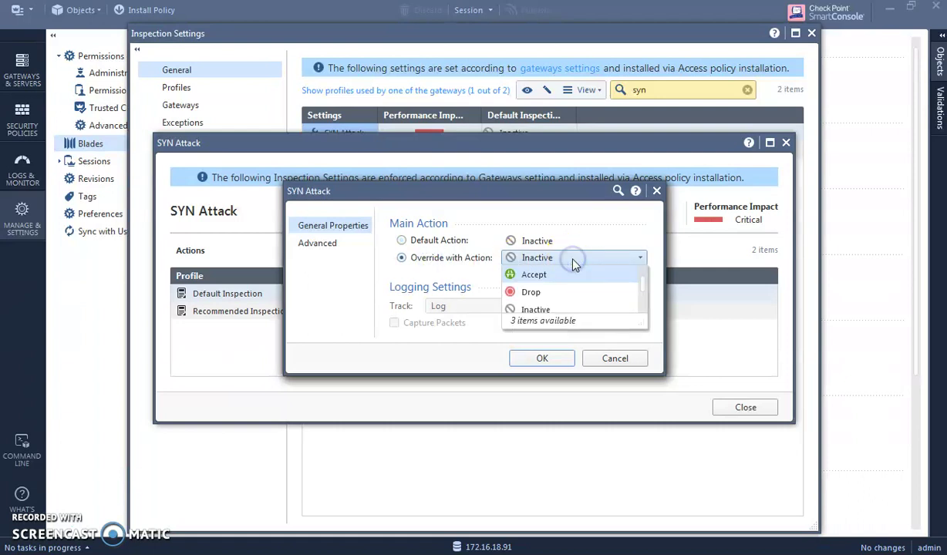
click(537, 274)
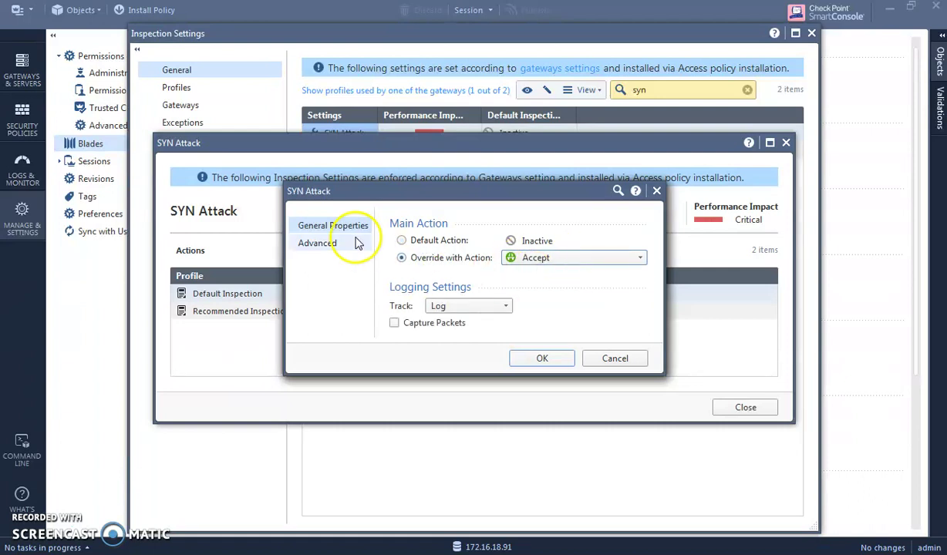
Set the advanced SYN Active Defense mode to SYN Cookie mode, accept the SYN Attack settings and close Inspection Settings.
click(330, 244)
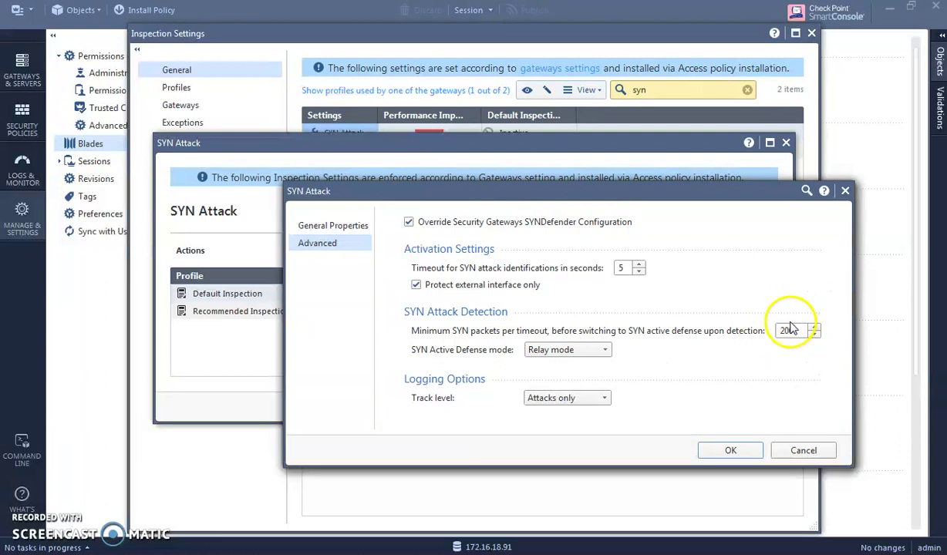
click(606, 351)
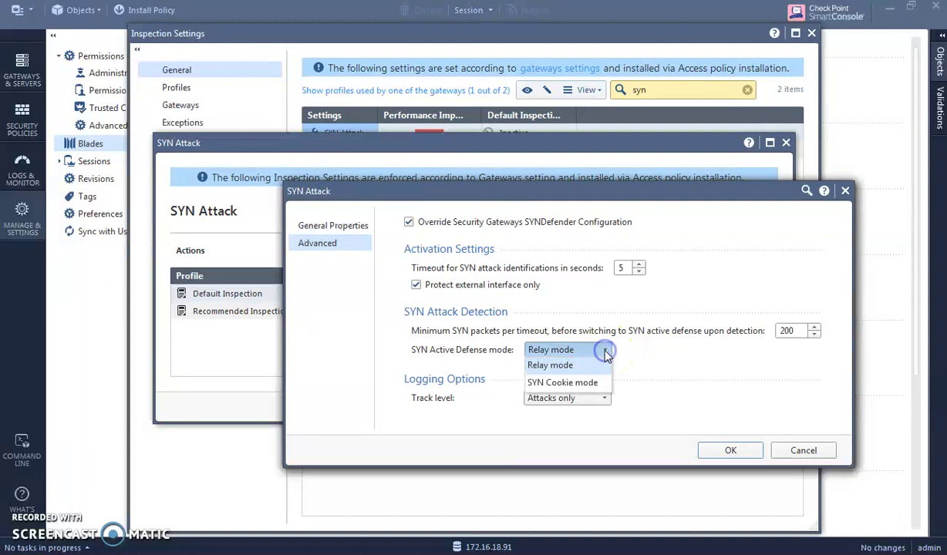
click(580, 383)
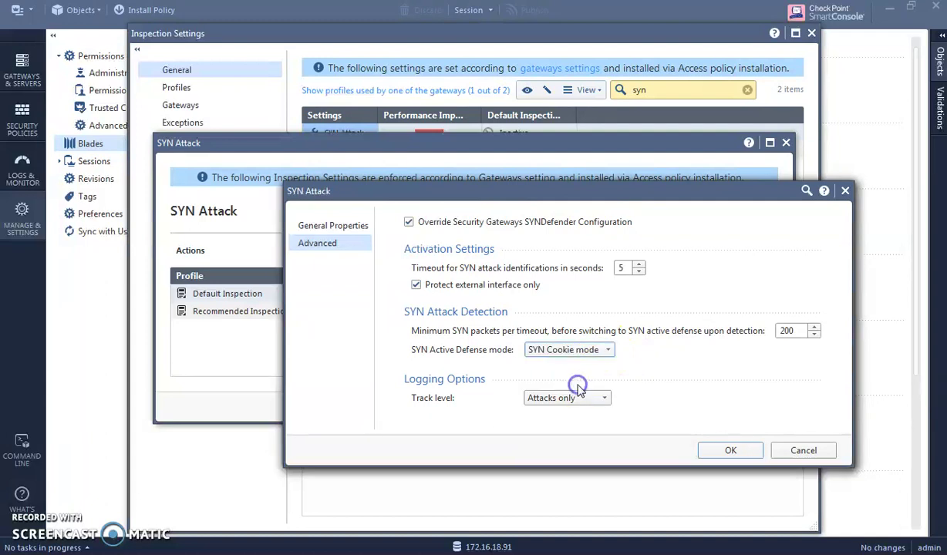
click(608, 352)
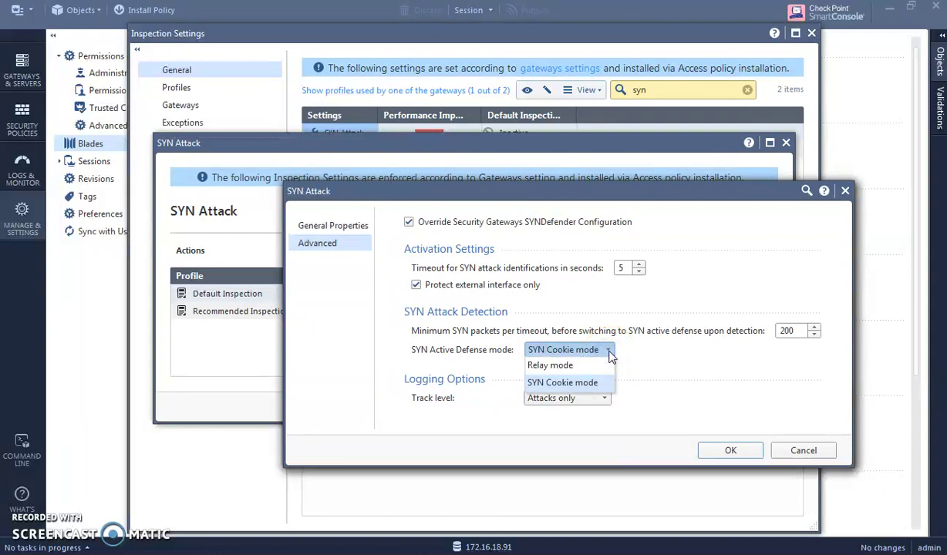
click(571, 384)
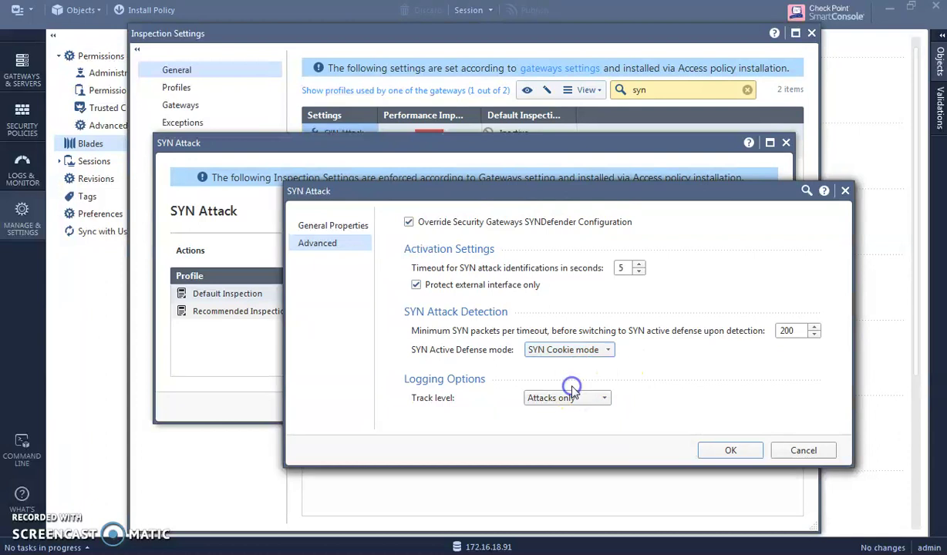
click(728, 453)
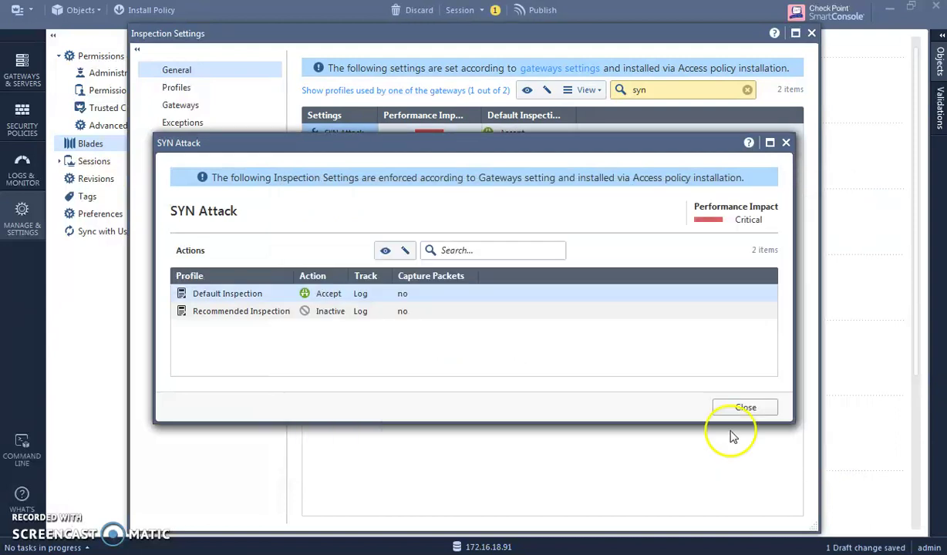
click(740, 409)
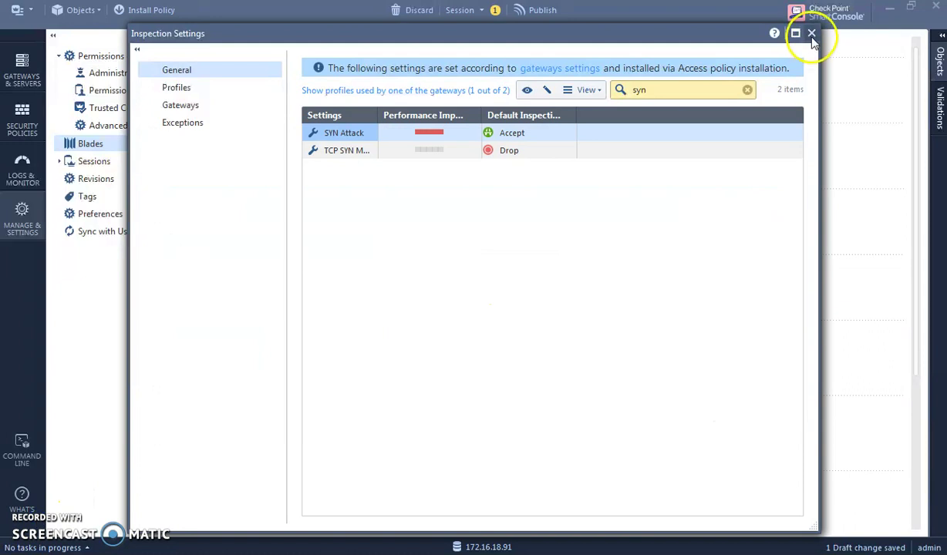
click(812, 33)
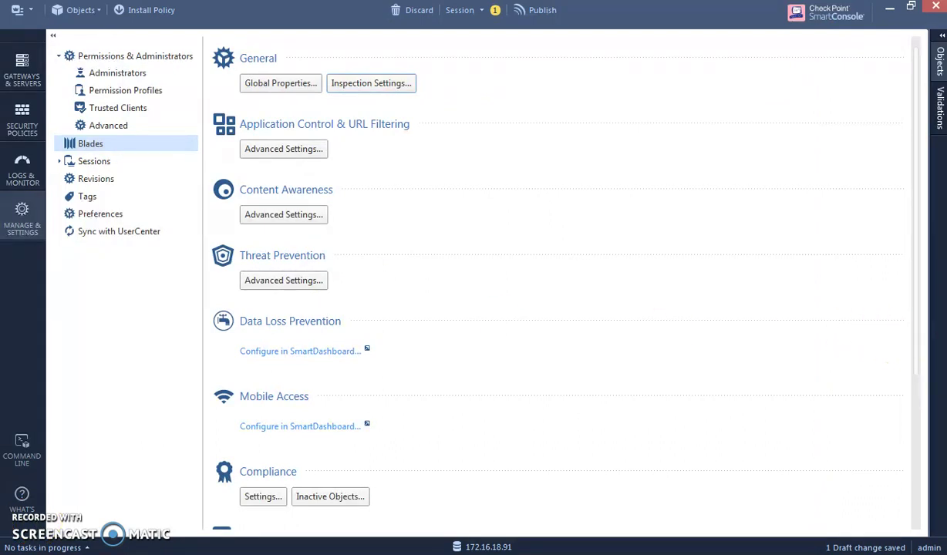
Switch to the PuTTY terminal on COM5 and clear its screen.
key(alt+Tab)
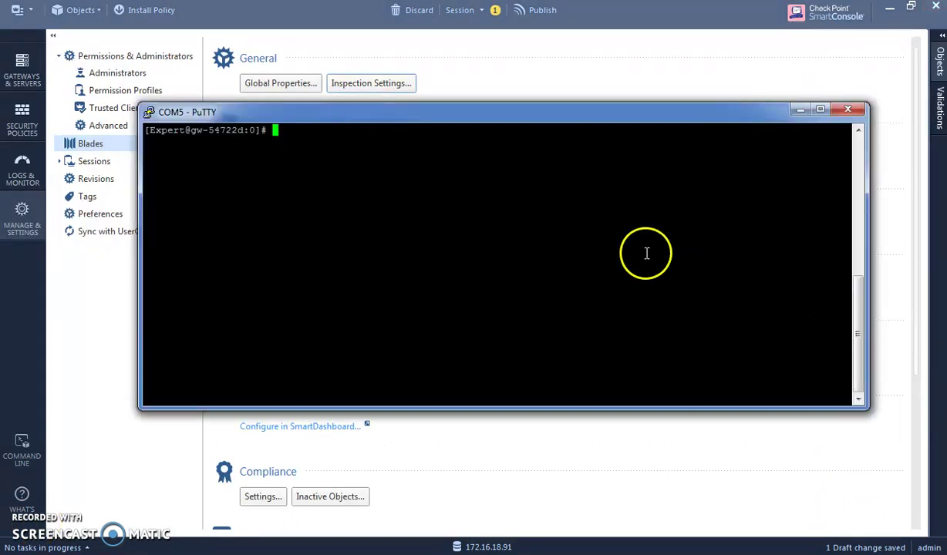
drag(529, 111, 528, 135)
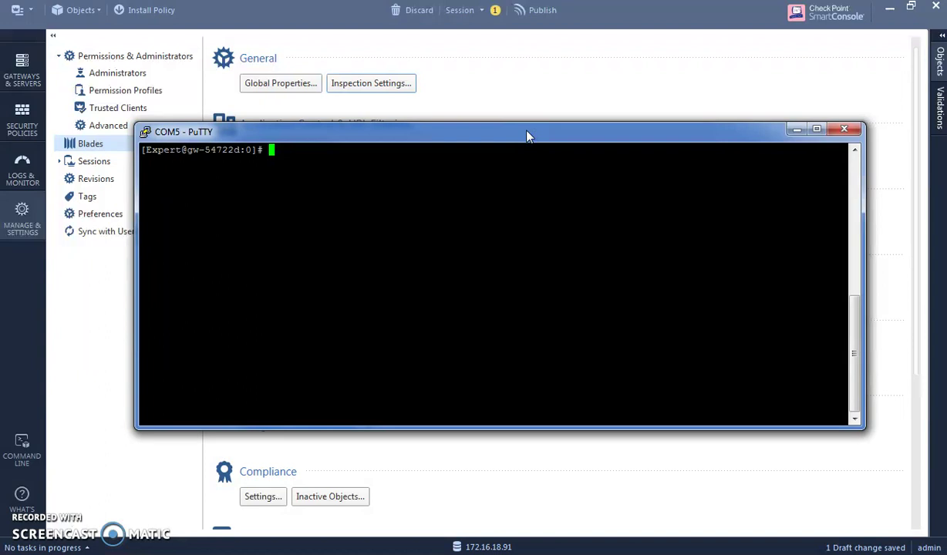
click(447, 141)
text(clear)
key(Return)
Set the SYN attack kernel parameter with the command fw ctl set int asm_synatk_mode 2.
key(Up)
key(Up)
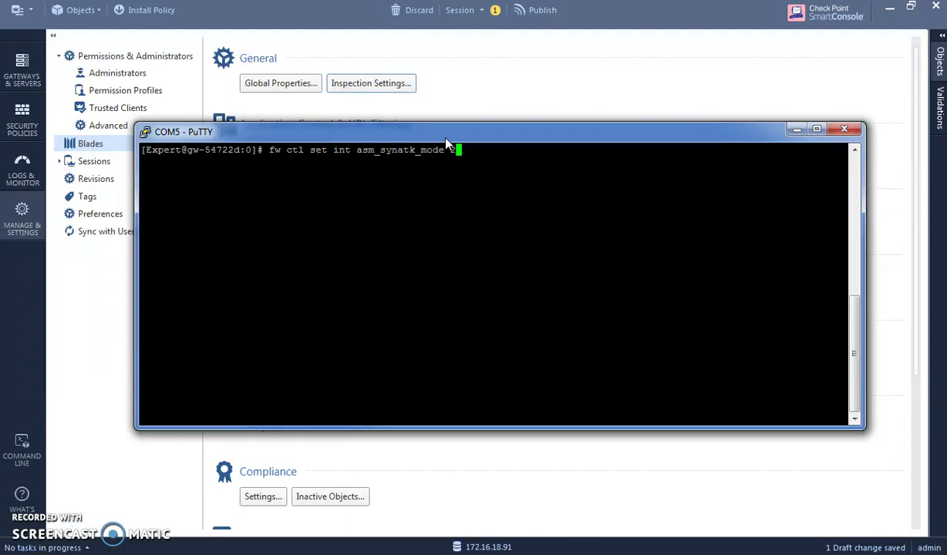
click(455, 147)
key(Return)
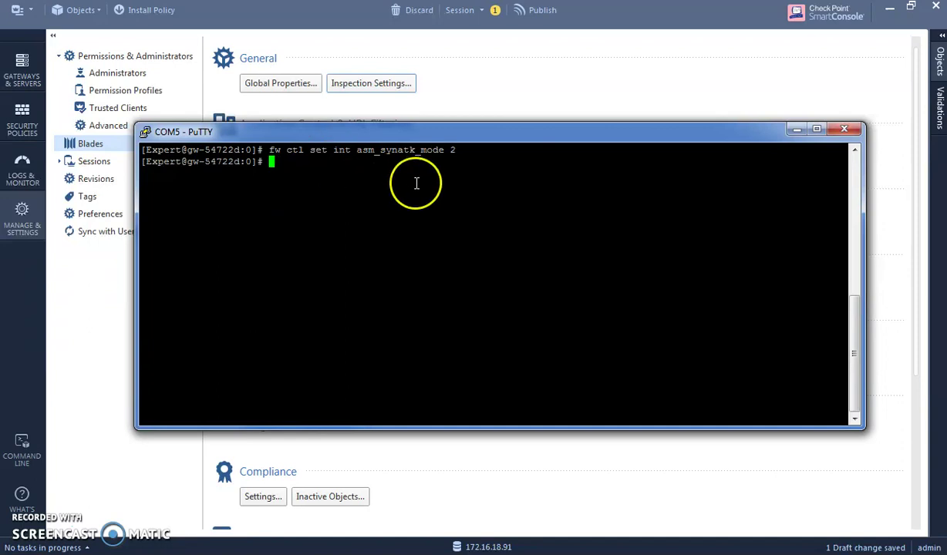
Query the kernel parameter's current value with fw ctl get int asm_synatk_mode.
key(Up)
key(Up)
key(Up)
key(Return)
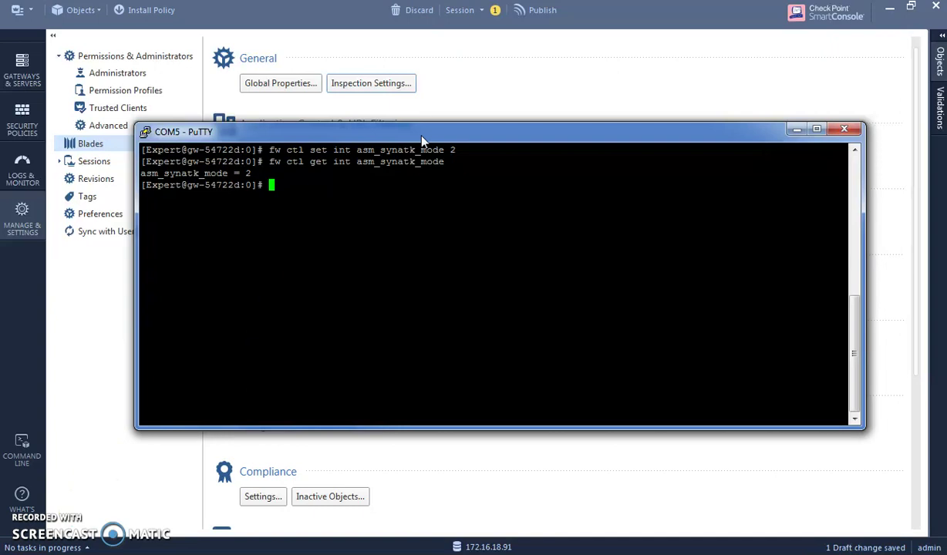
Display the kernel configuration file with cat $FWDIR/boot/modules/fwkern.conf.
key(Up)
key(Up)
key(Up)
key(Up)
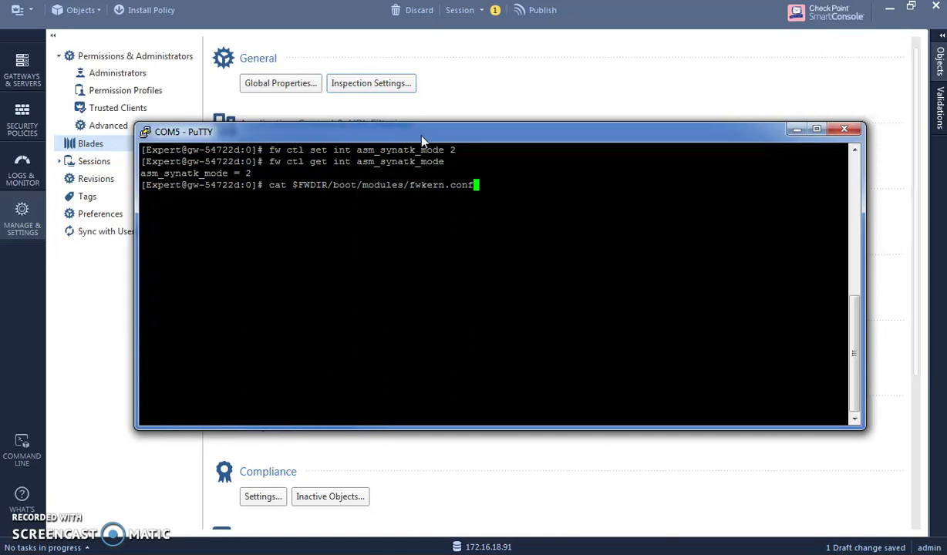
key(Return)
Create the kernel configuration file with touch $FWDIR/boot/modules/fwkern.conf.
key(Up)
key(Left)
key(Left)
key(Left)
key(Left)
key(Left)
key(Left)
key(Left)
key(Left)
key(Left)
key(Left)
key(Left)
key(Left)
key(Left)
key(Left)
key(Left)
key(Left)
key(Left)
key(Left)
key(Left)
key(Left)
key(Left)
key(Left)
key(Left)
key(Left)
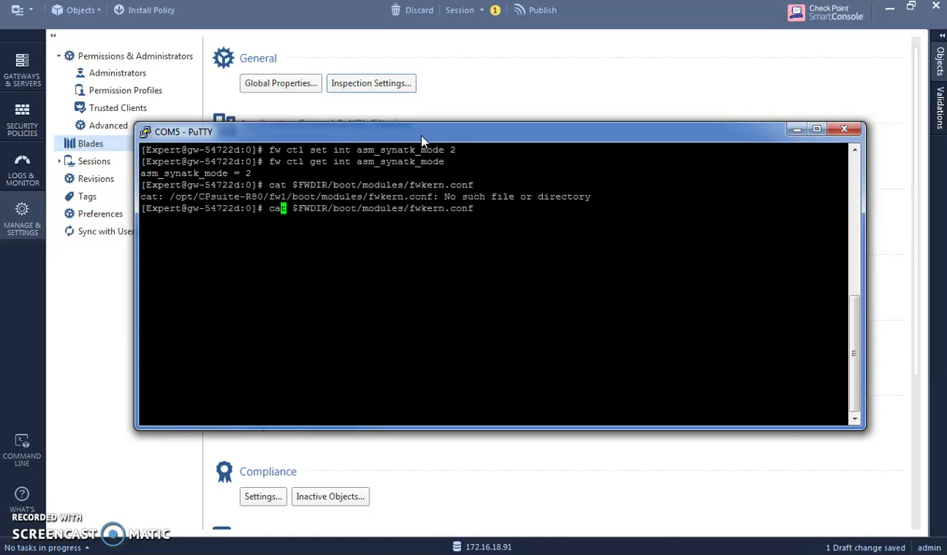
key(BackSpace)
key(BackSpace)
key(Delete)
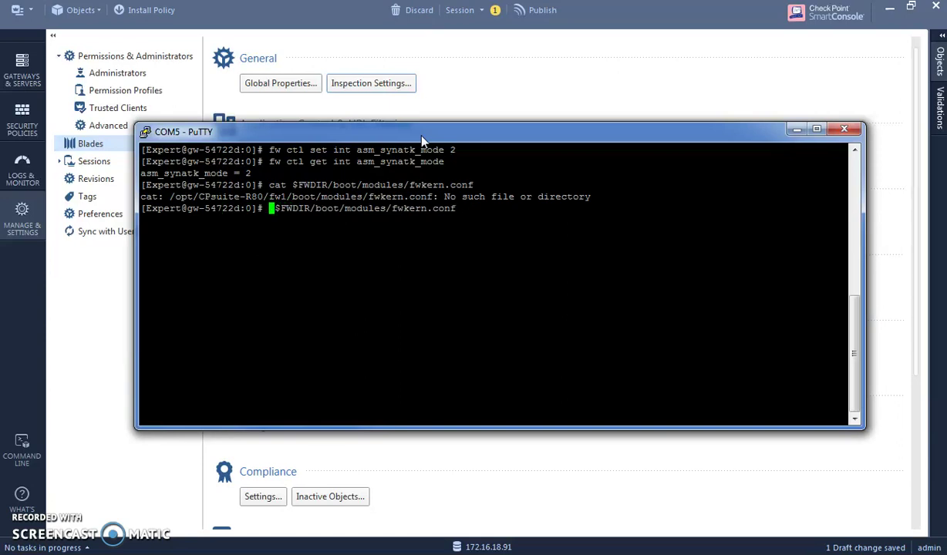
text(tou )
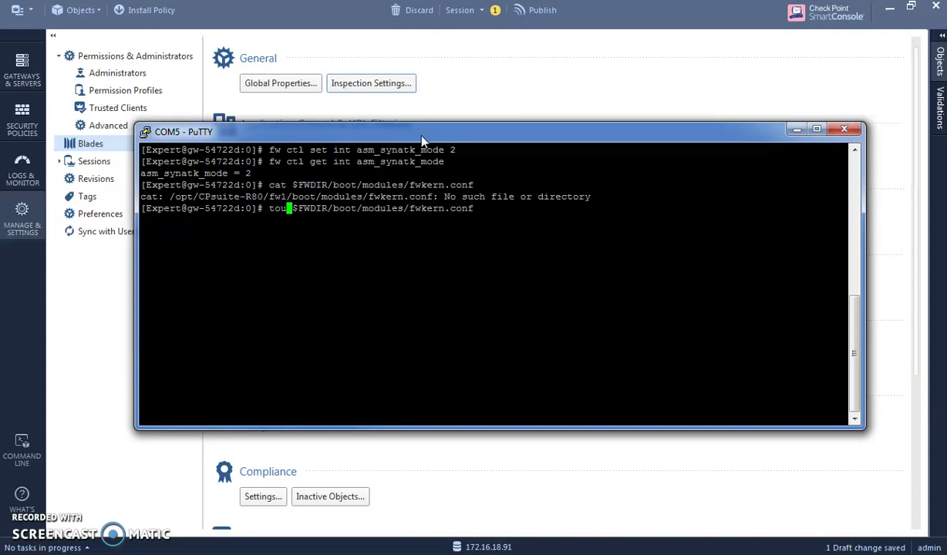
text(ch)
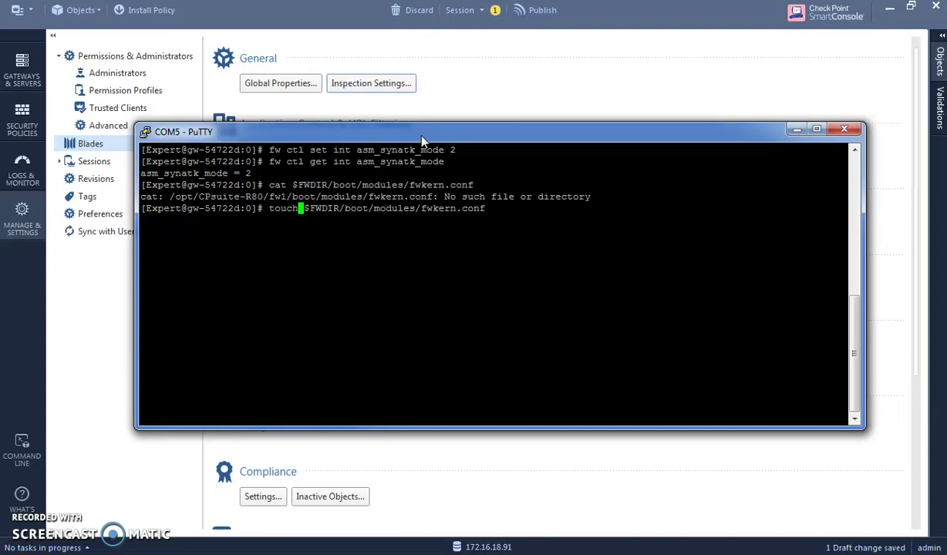
key(Return)
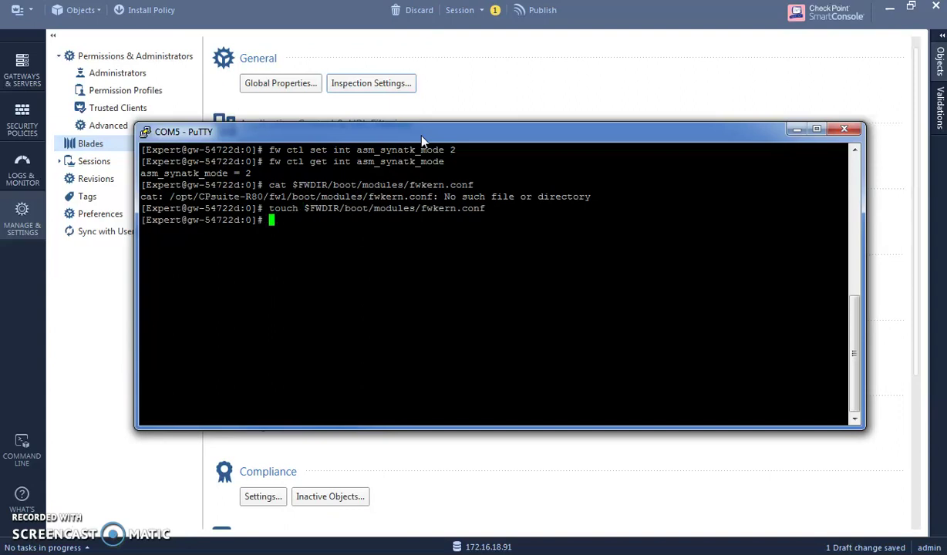
Open the new file for editing with vi $FWDIR/boot/modules/fwkern.conf.
key(Up)
key(Left)
key(Left)
key(Left)
key(Left)
key(Left)
key(Left)
key(Left)
key(Left)
key(Left)
key(Left)
key(Left)
key(Left)
key(Left)
key(Left)
key(Left)
key(Left)
key(Left)
key(Left)
key(Left)
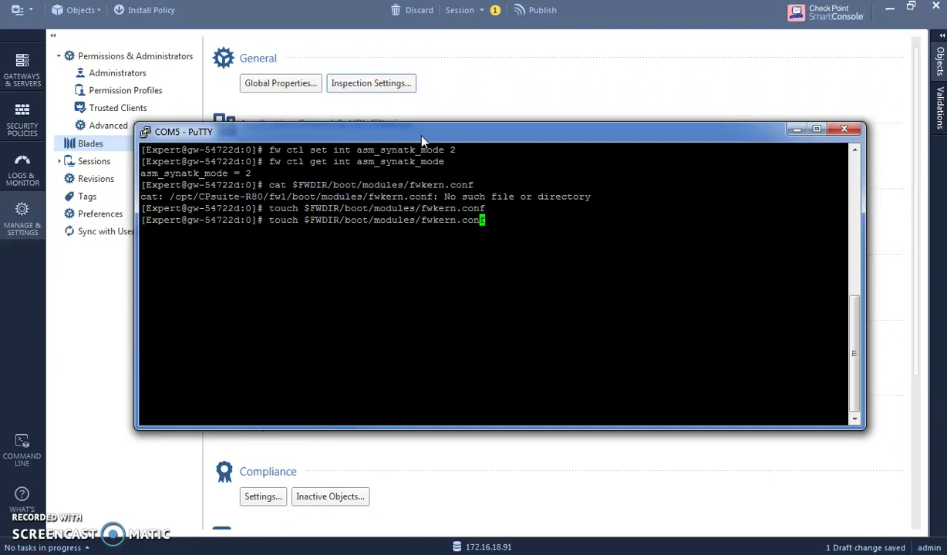
key(Left)
key(Left)
key(Left)
key(Left)
key(Left)
key(Left)
key(Left)
key(Left)
key(Left)
key(Left)
key(Left)
key(Left)
key(Left)
key(BackSpace)
key(BackSpace)
key(BackSpace)
key(BackSpace)
key(BackSpace)
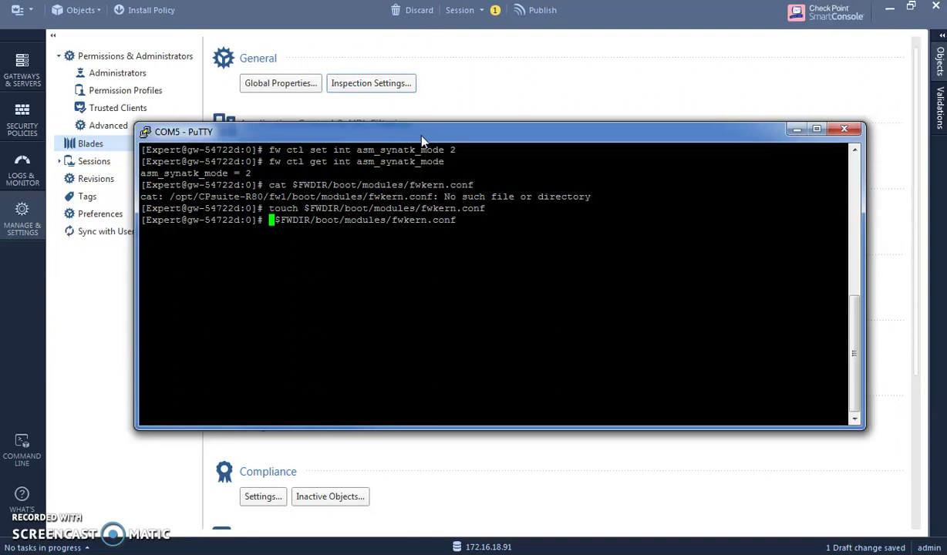
text(vi)
key(Return)
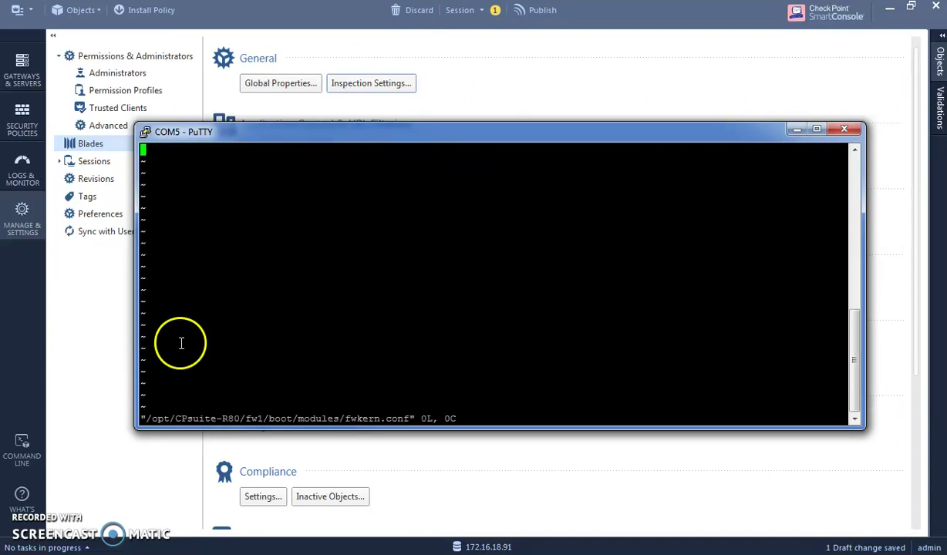
Add the line asm_synatk_mode=2 to fwkern.conf, save the file and quit vi.
key(i)
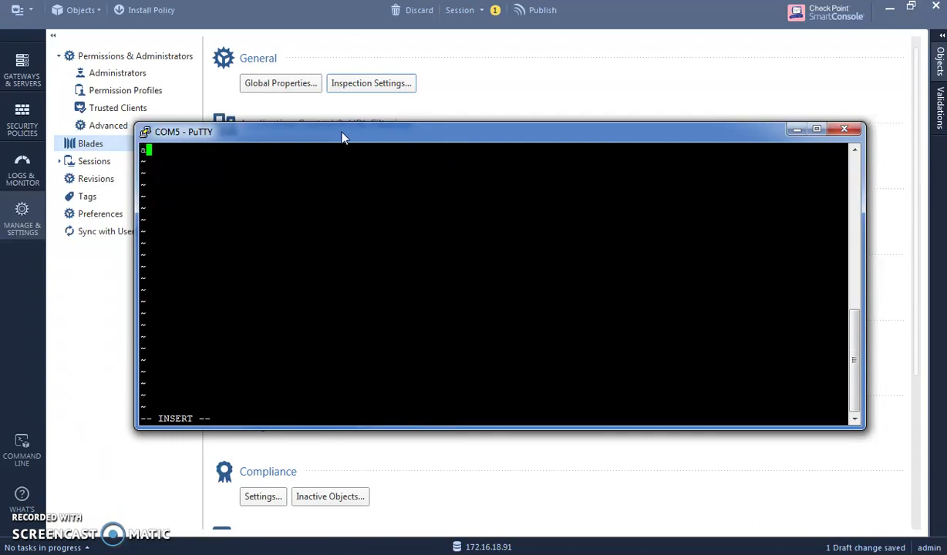
text(asm_syn)
text(tk_mode)
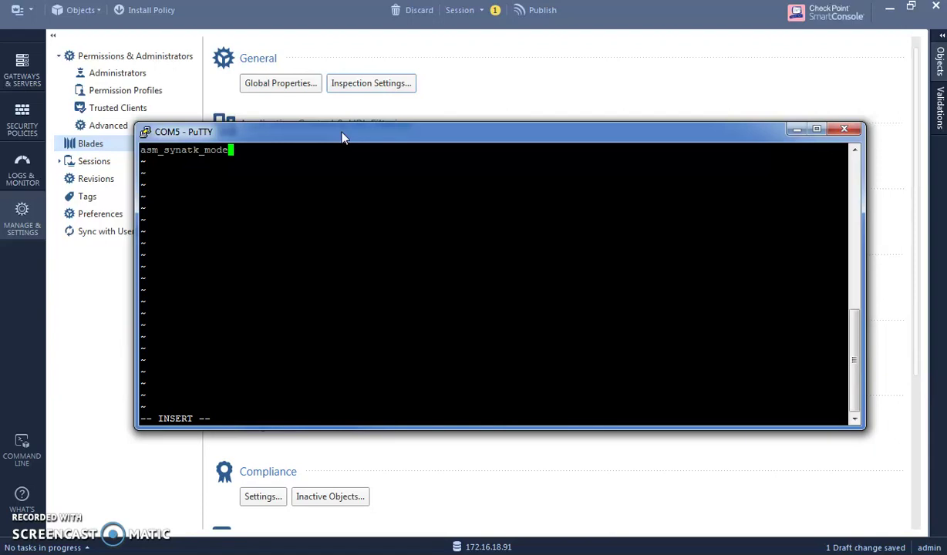
text(=2)
key(Escape)
text(:wq)
key(Return)
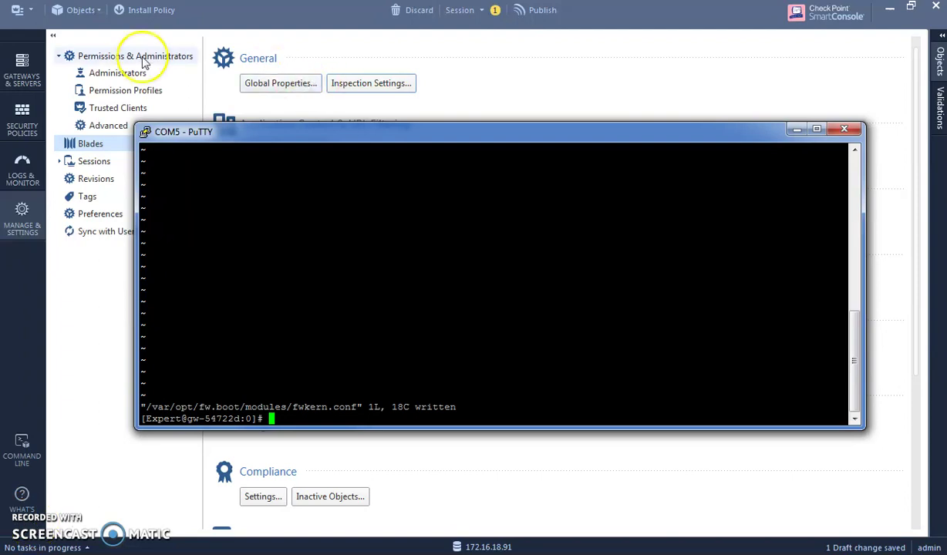
Switch to SmartConsole, publish the draft change and install the Standard policy on gateway gw-54722d, then check the recent tasks.
click(795, 130)
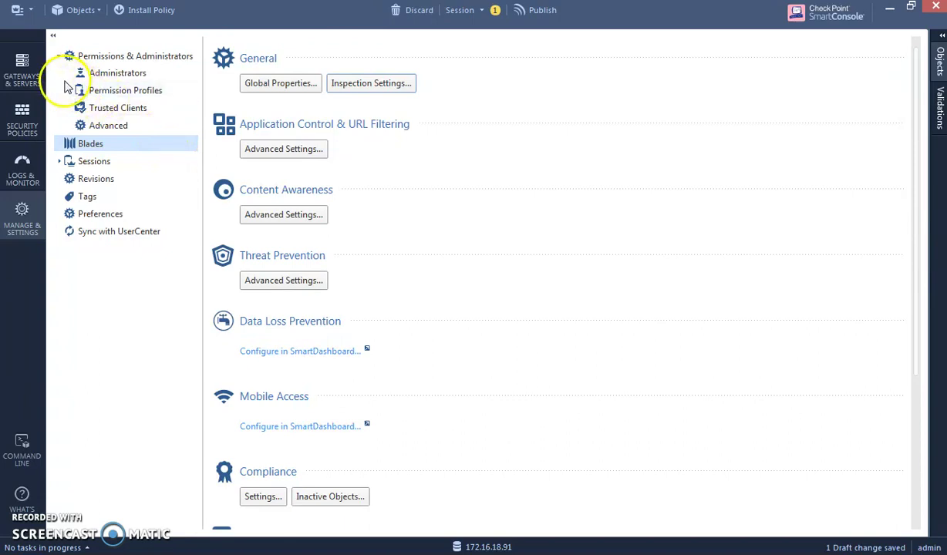
click(24, 66)
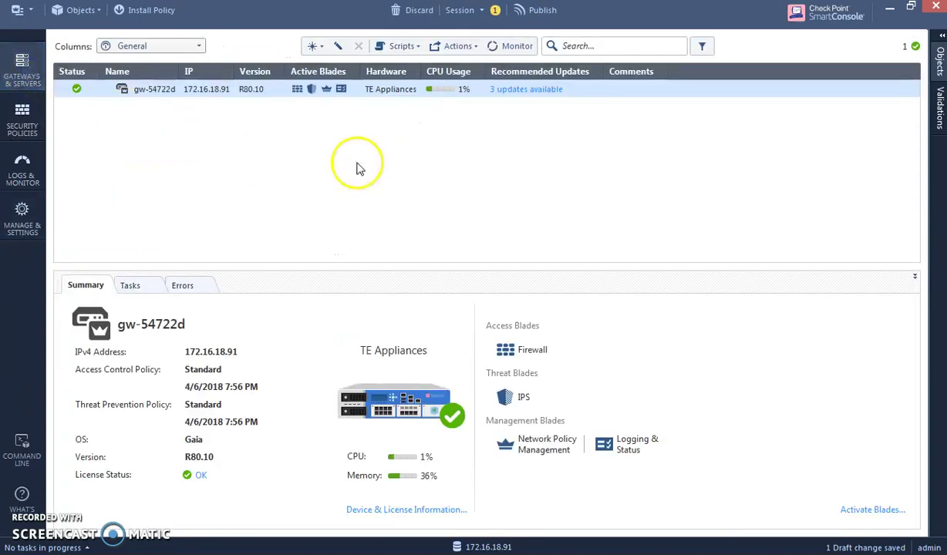
click(144, 10)
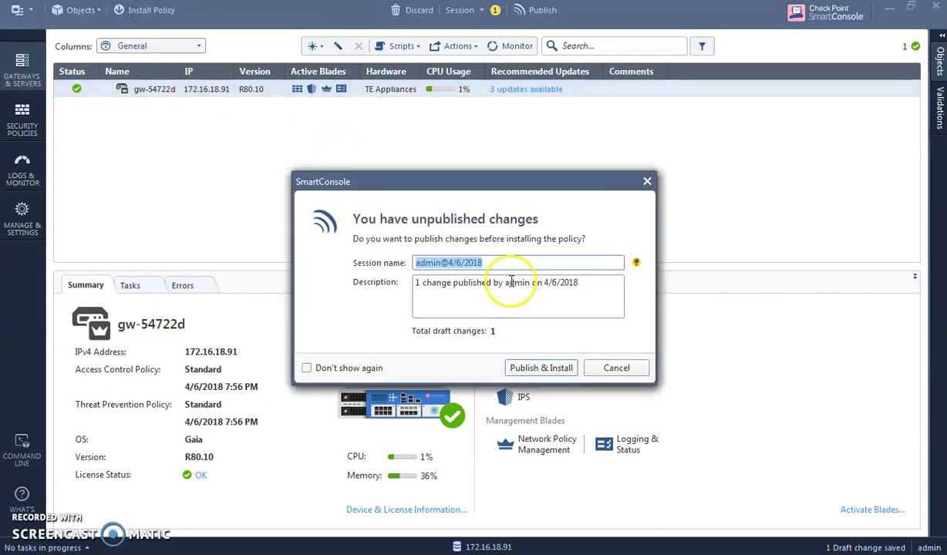
click(541, 368)
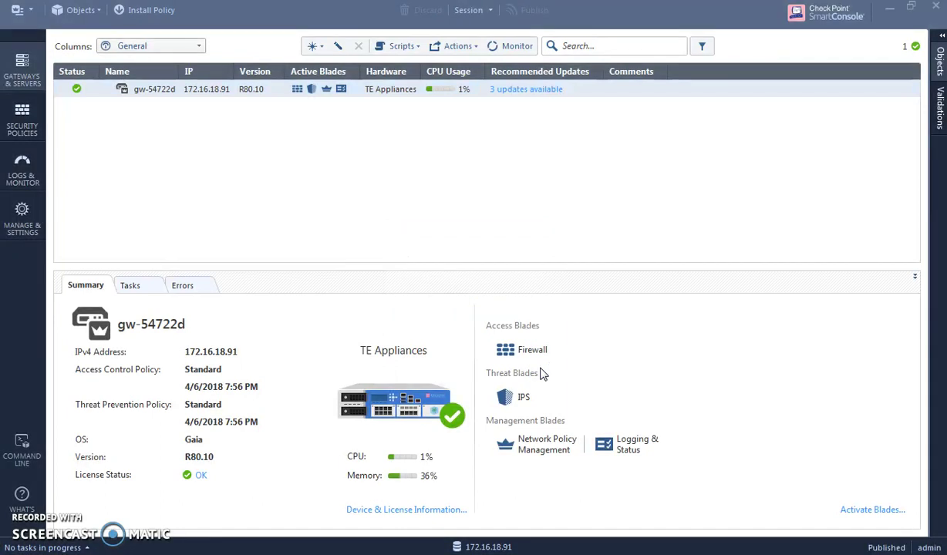
click(711, 487)
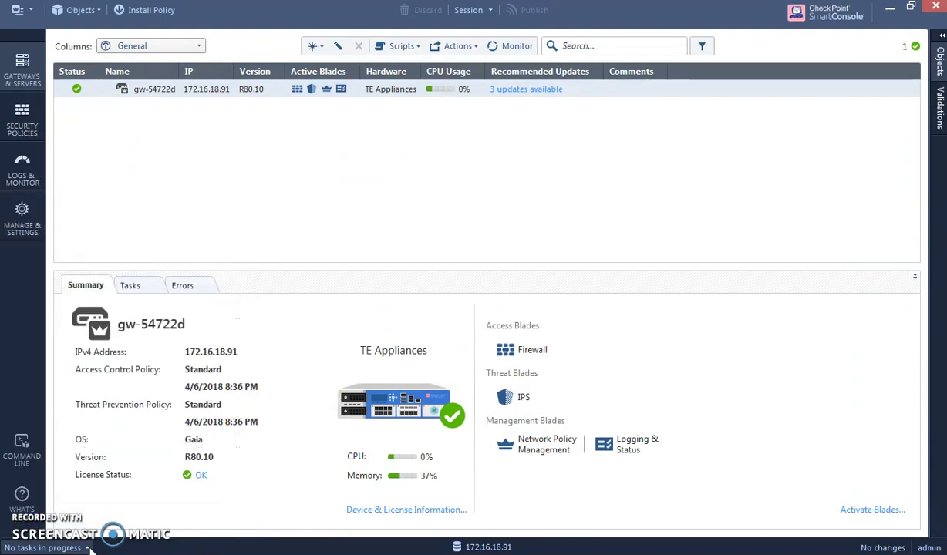
click(87, 547)
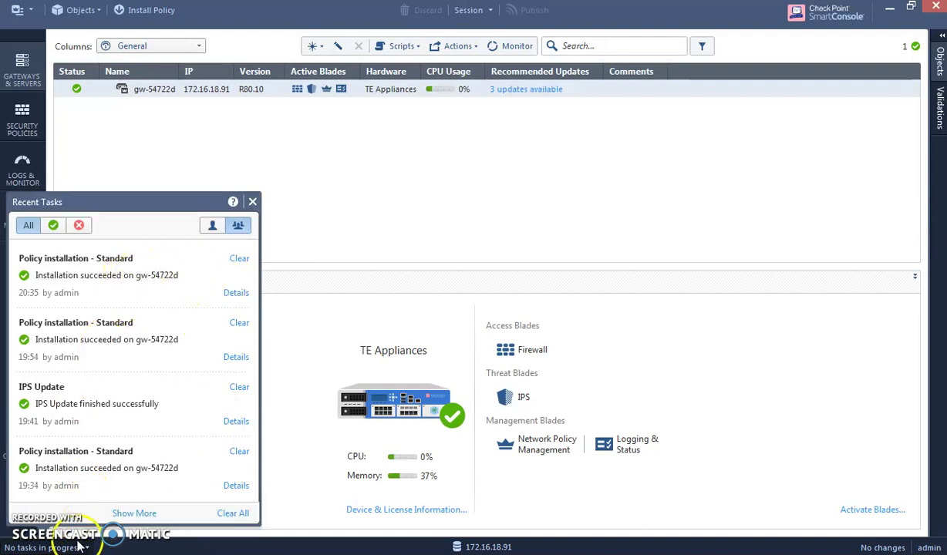
click(87, 547)
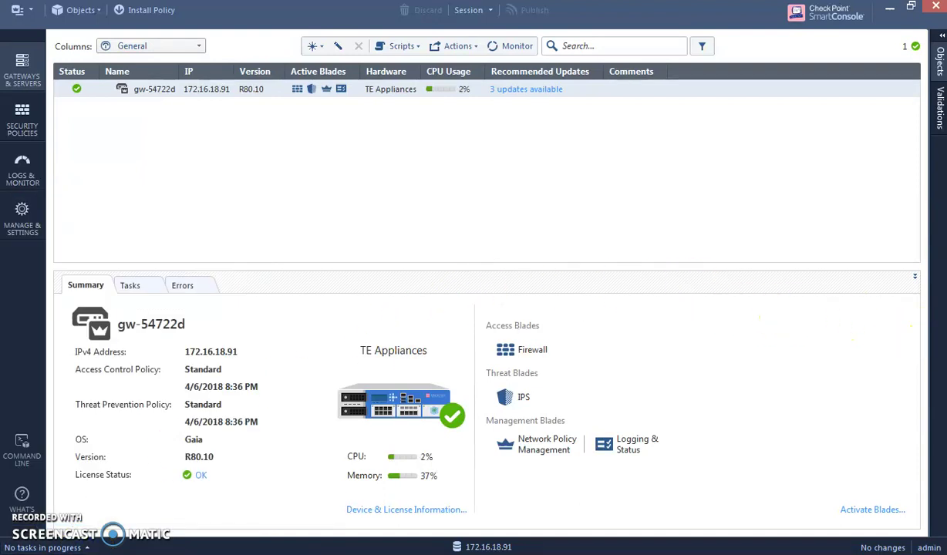
Return to the PuTTY session, list all network interfaces with ifconfig -a and locate eth1-02.
click(873, 326)
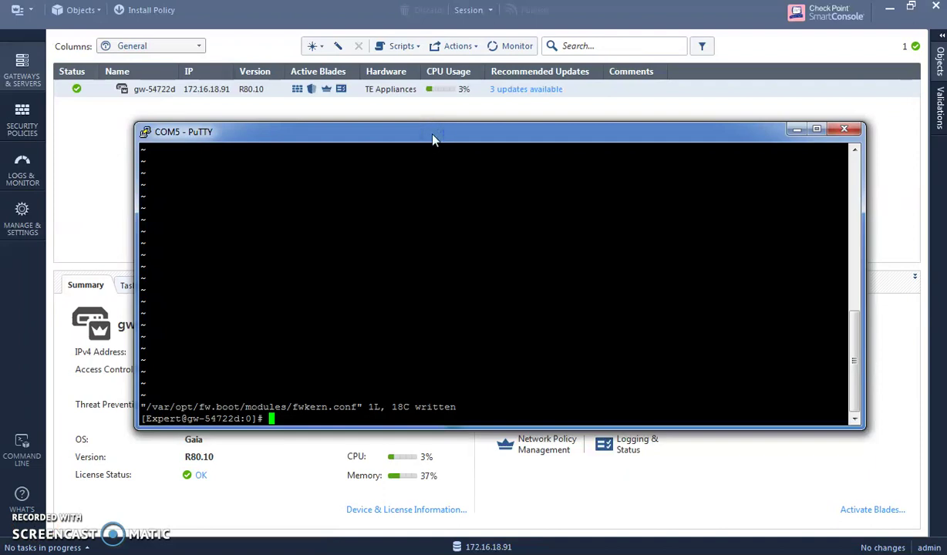
text(ifconfig -a)
key(Return)
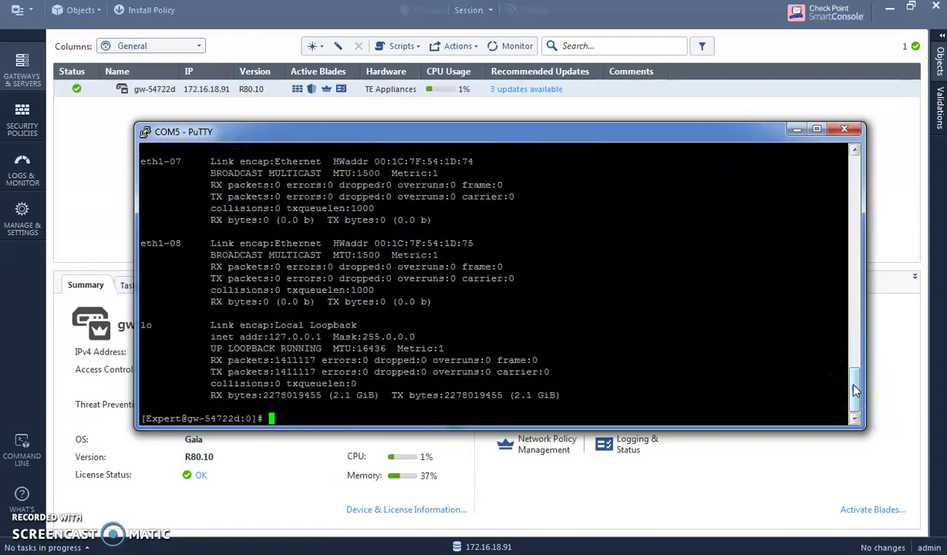
drag(854, 389, 844, 293)
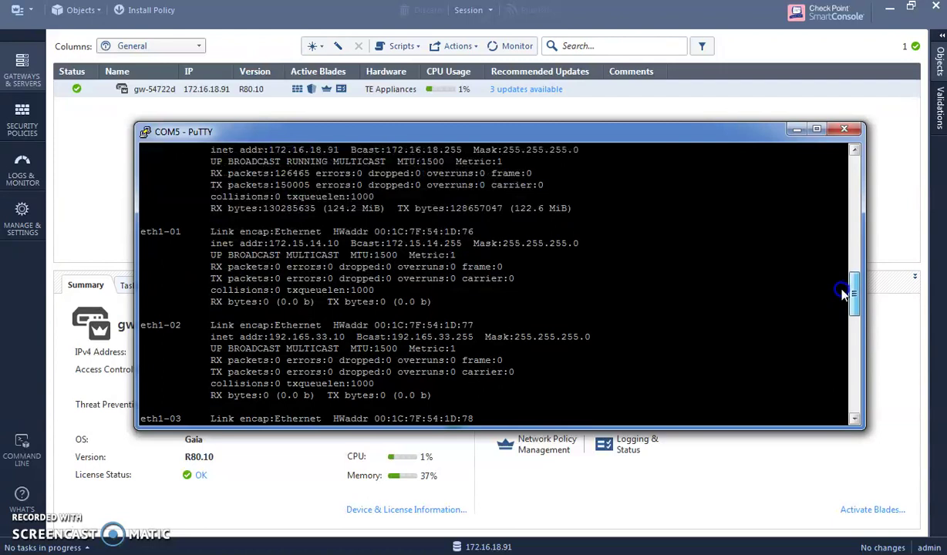
double_click(159, 326)
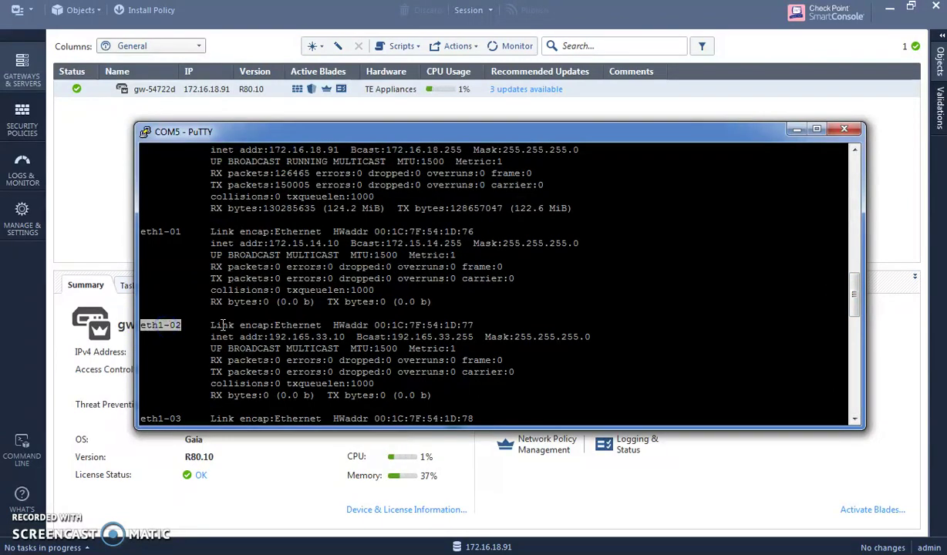
key(Return)
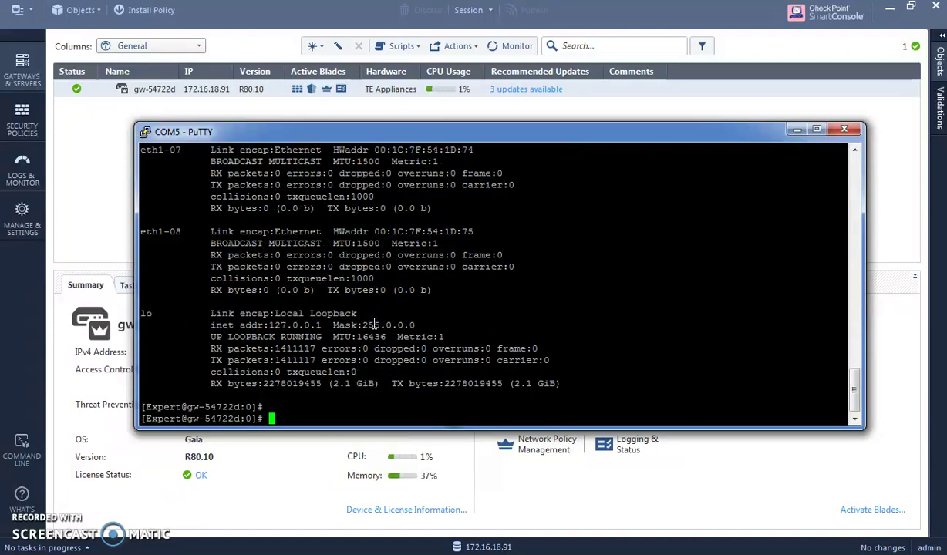
Exit expert mode and check the receive buffer sizes with show interface eth1-02 rx-ringsize.
text(exit)
key(Return)
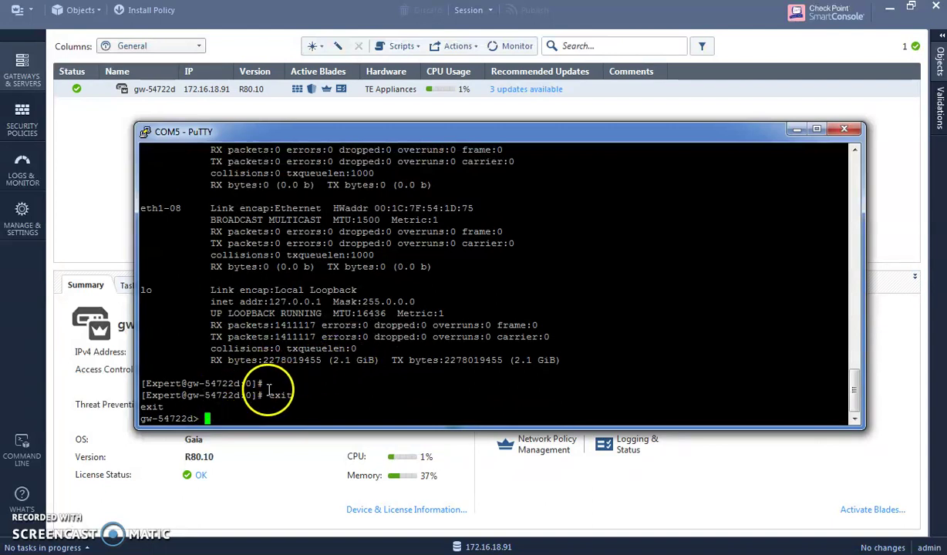
text(s)
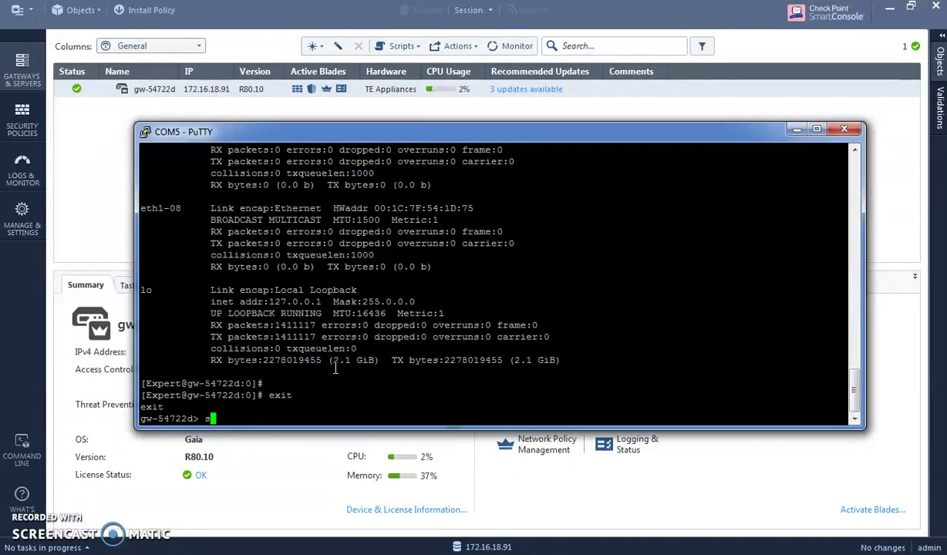
text(how inter)
key(Tab)
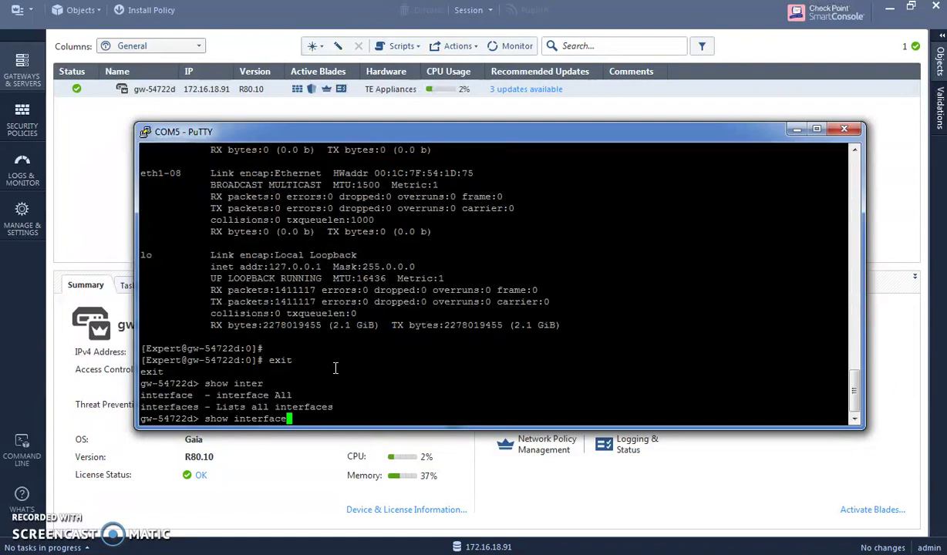
text(eth1-02)
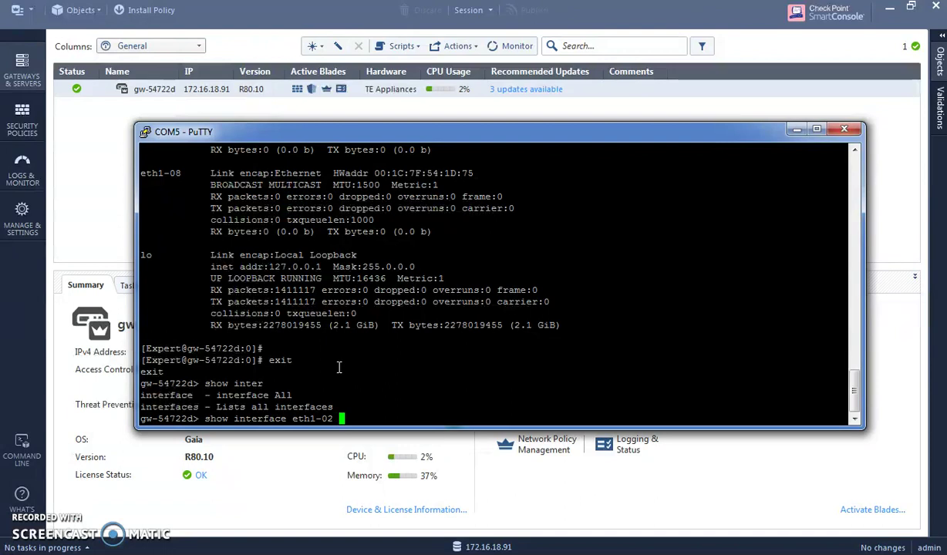
text(rx)
key(Tab)
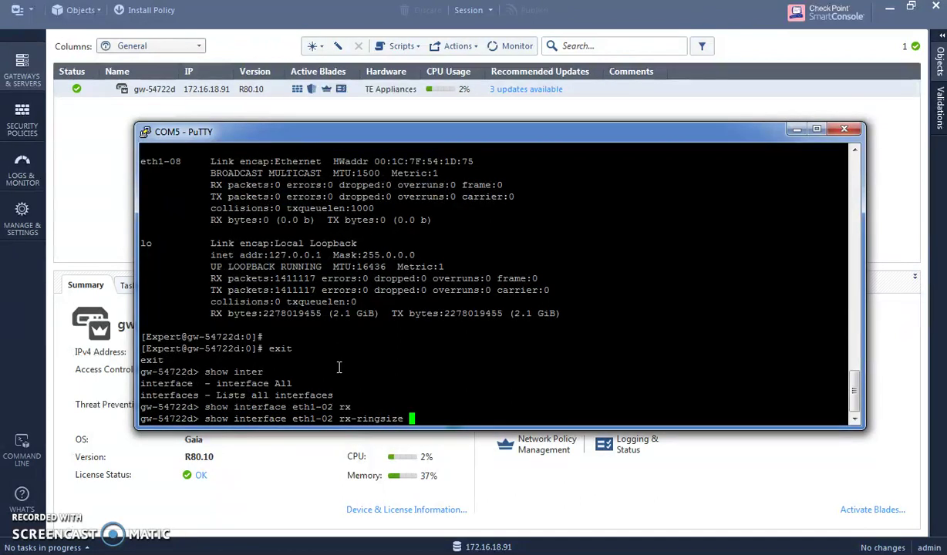
key(Return)
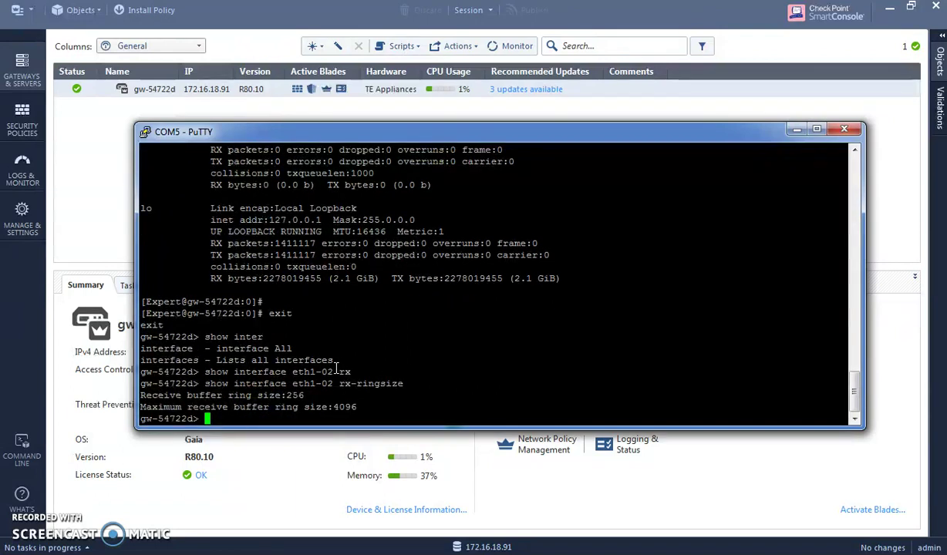
double_click(297, 395)
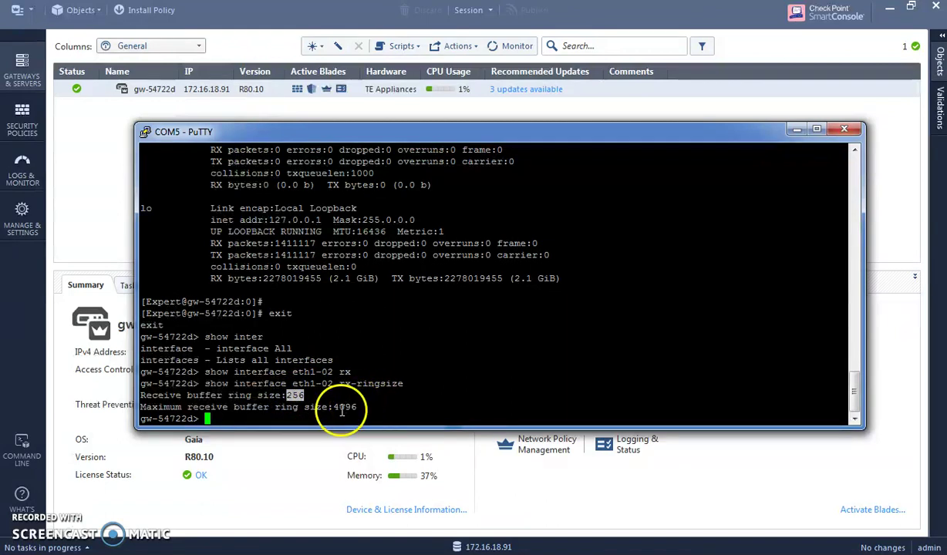
double_click(347, 407)
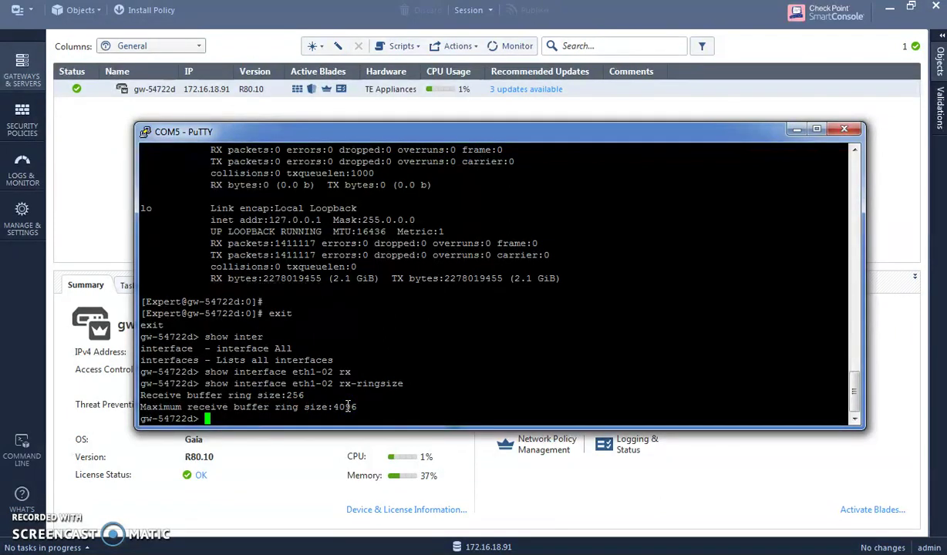
Try to set the receive ring size to 1024 with set interface eth1-02 rx-ringsize 1024.
click(374, 394)
text(set inter)
key(Tab)
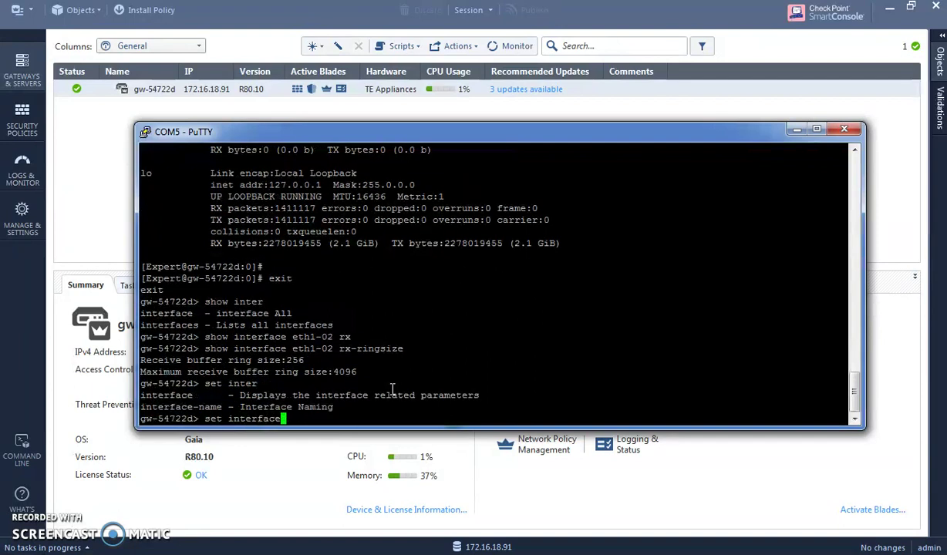
text(25)
click(392, 389)
key(BackSpace)
key(BackSpace)
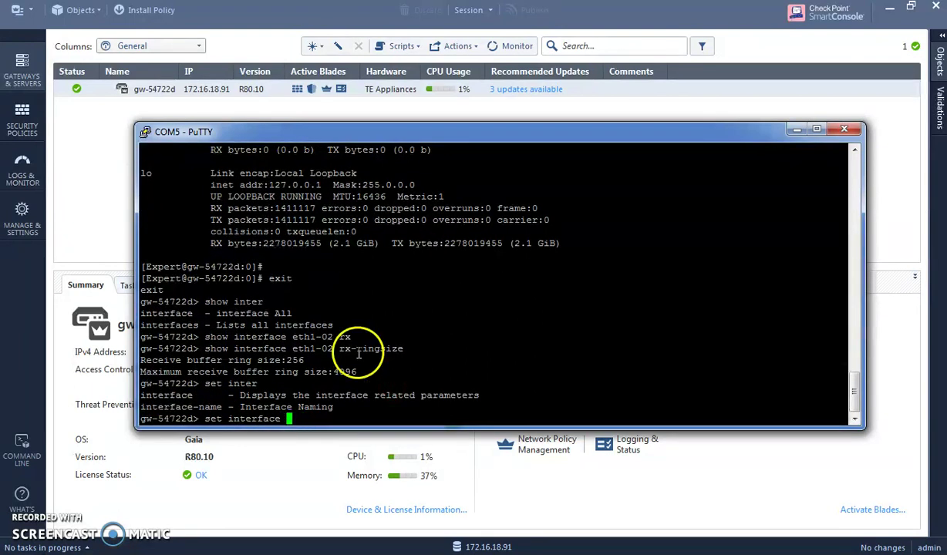
double_click(312, 337)
right_click(331, 340)
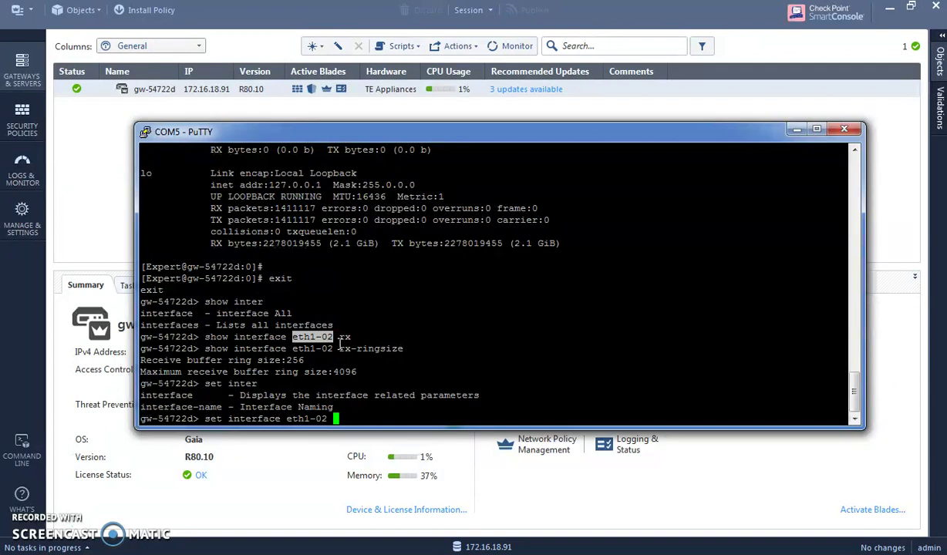
text(rx)
key(Tab)
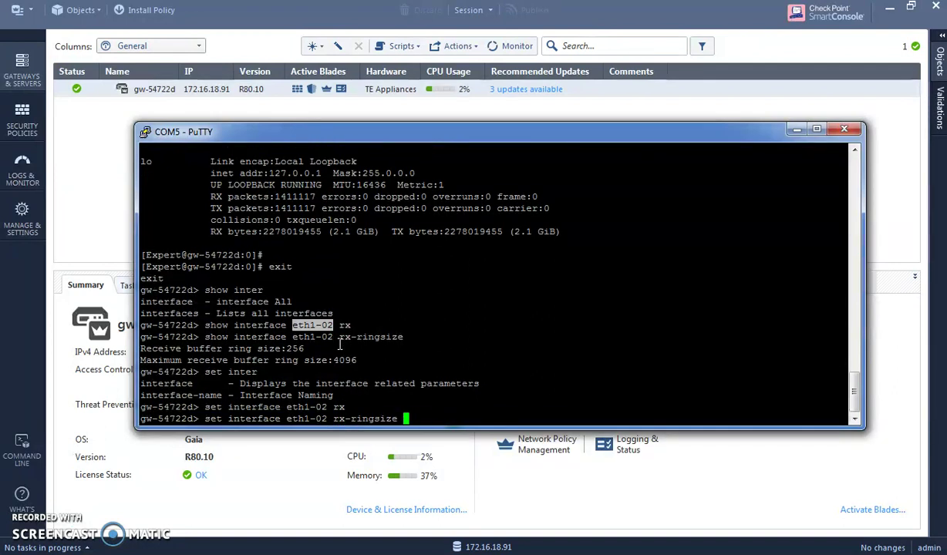
text(1024)
key(Return)
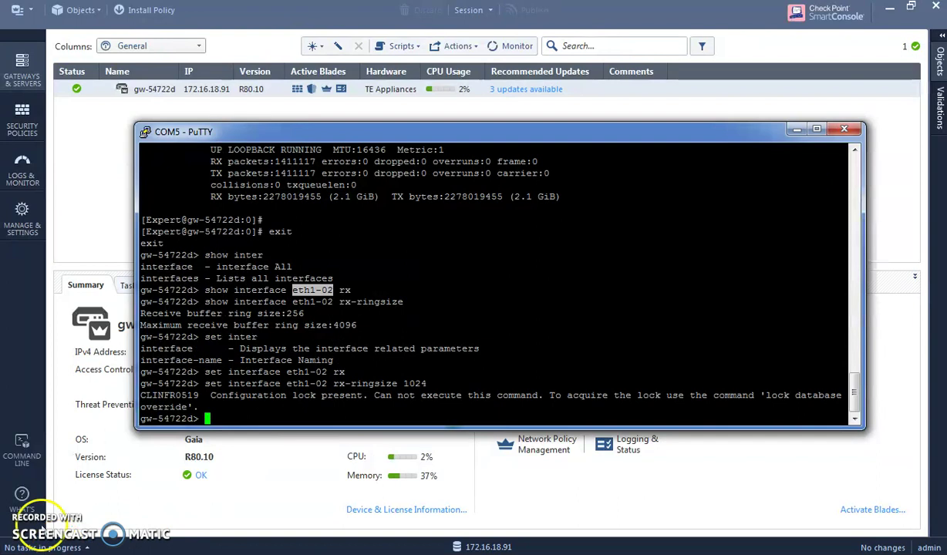
Acquire the configuration lock with lock database override.
click(379, 330)
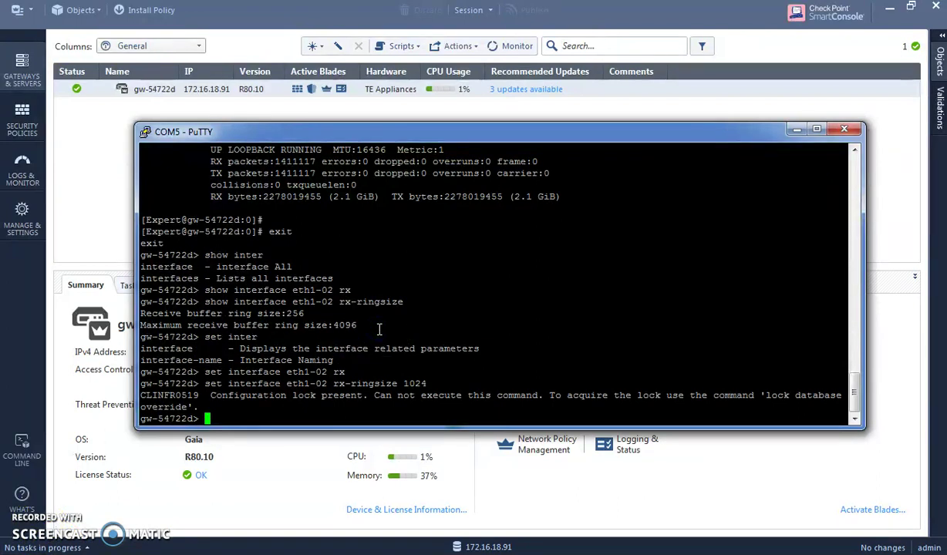
text(loc)
key(Tab)
text(dat)
key(Tab)
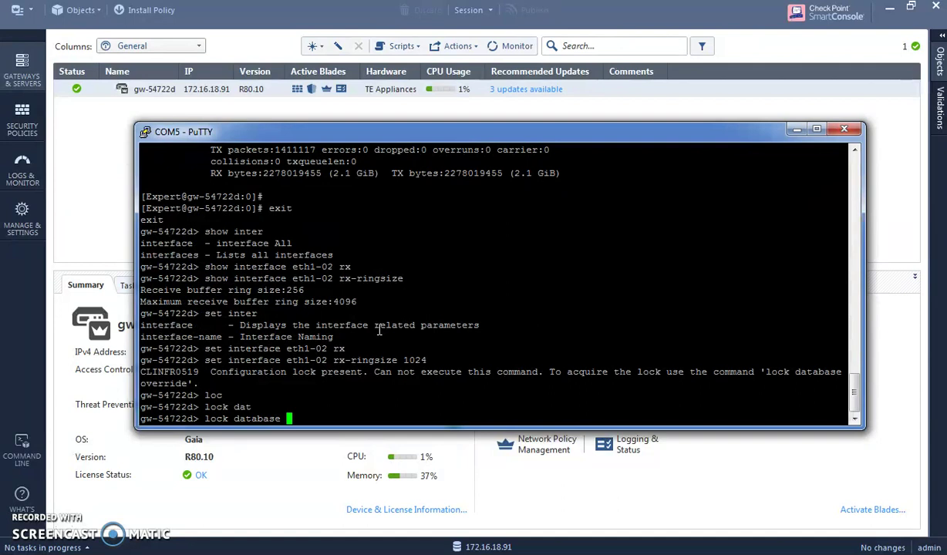
text(ov)
key(Tab)
key(Return)
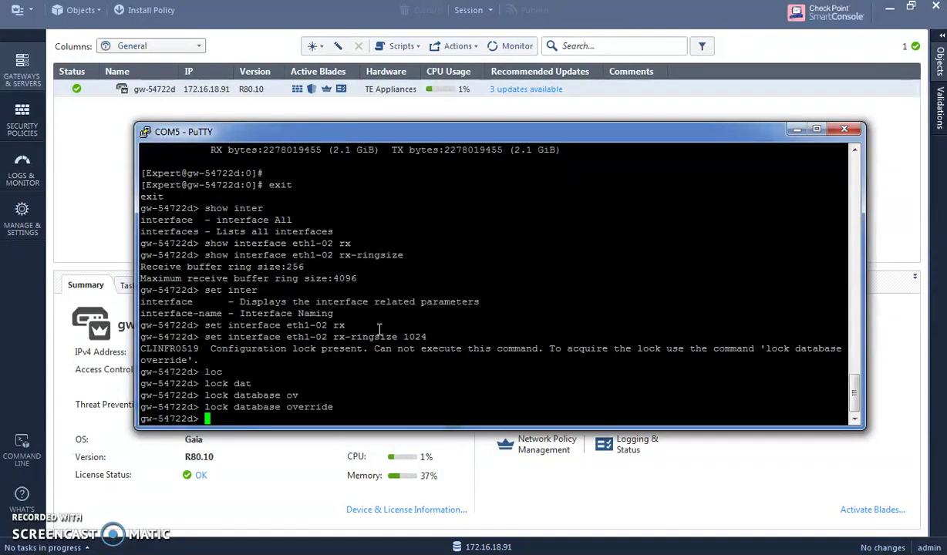
Rerun set interface eth1-02 rx-ringsize 1024 to set the interface's receive buffer ring size.
key(Up)
key(Up)
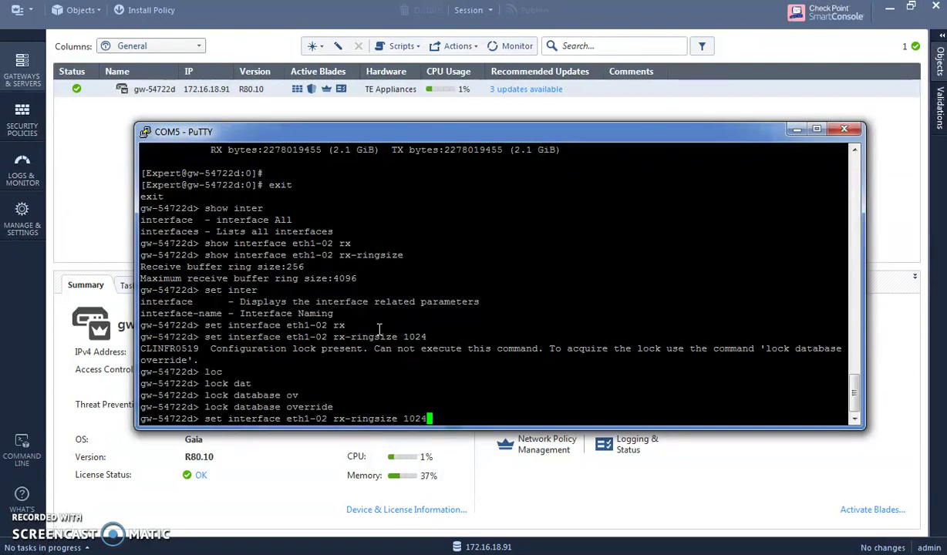
key(Return)
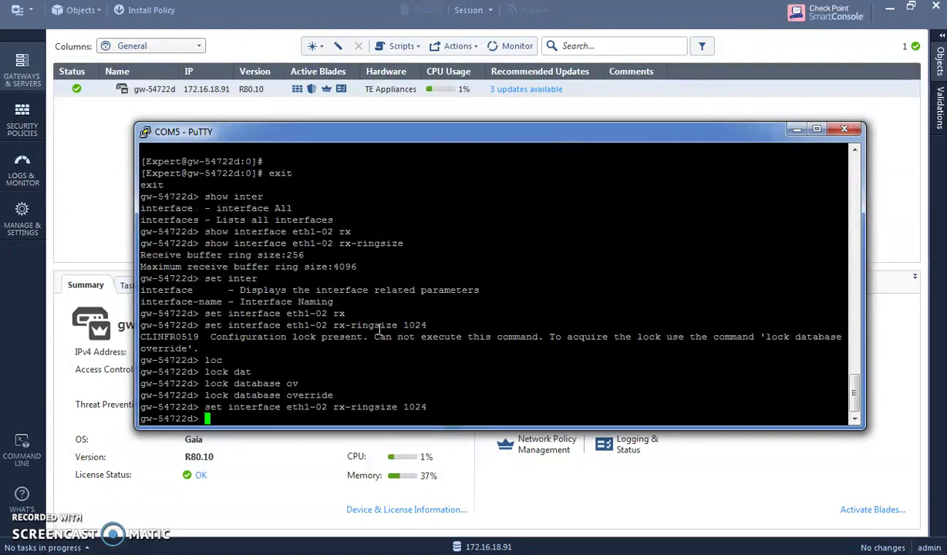
Verify the interface's receive buffer setting by rerunning show interface eth1-02 rx-ringsize.
key(Up)
key(Up)
key(Up)
key(Up)
key(Down)
key(Down)
key(Down)
key(Up)
key(Up)
key(Up)
key(Up)
key(Up)
key(Up)
key(Up)
key(Up)
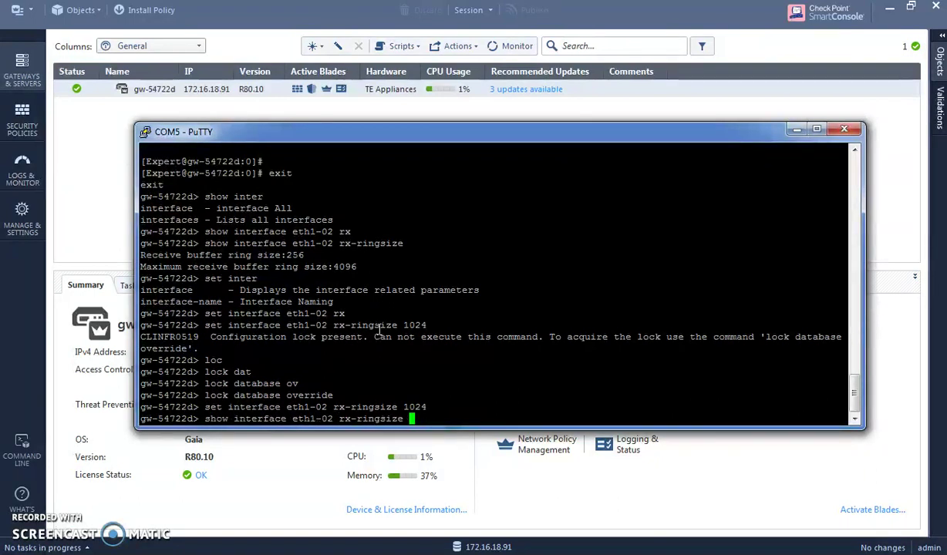
key(Return)
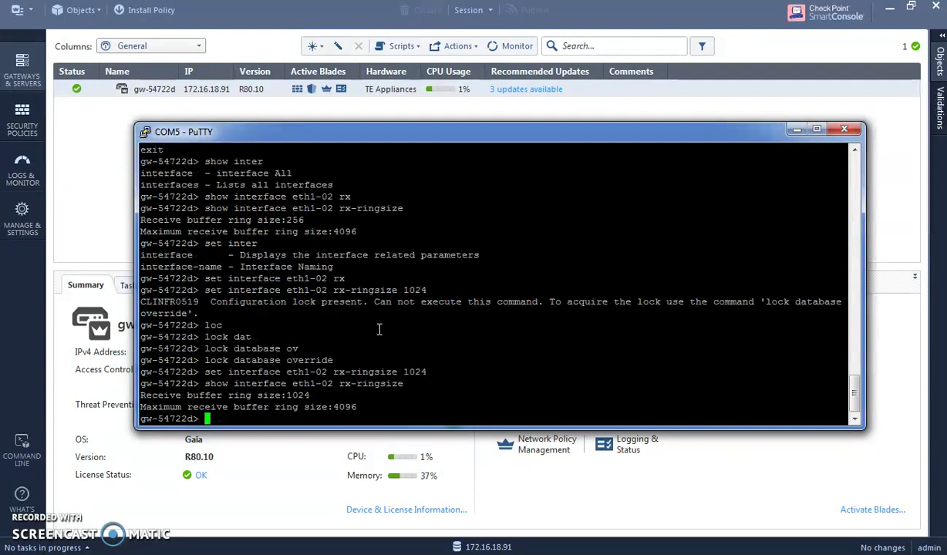
click(362, 335)
click(352, 392)
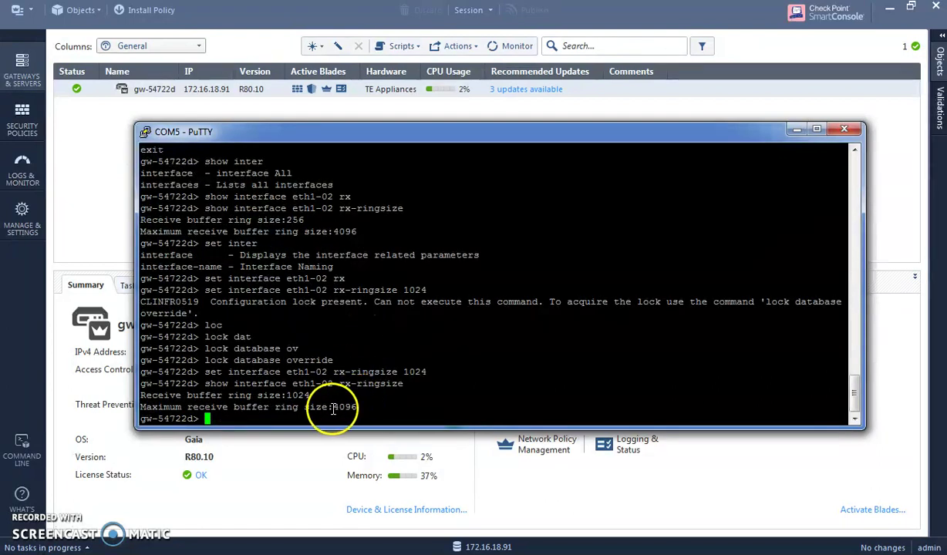
drag(328, 408, 403, 383)
click(310, 397)
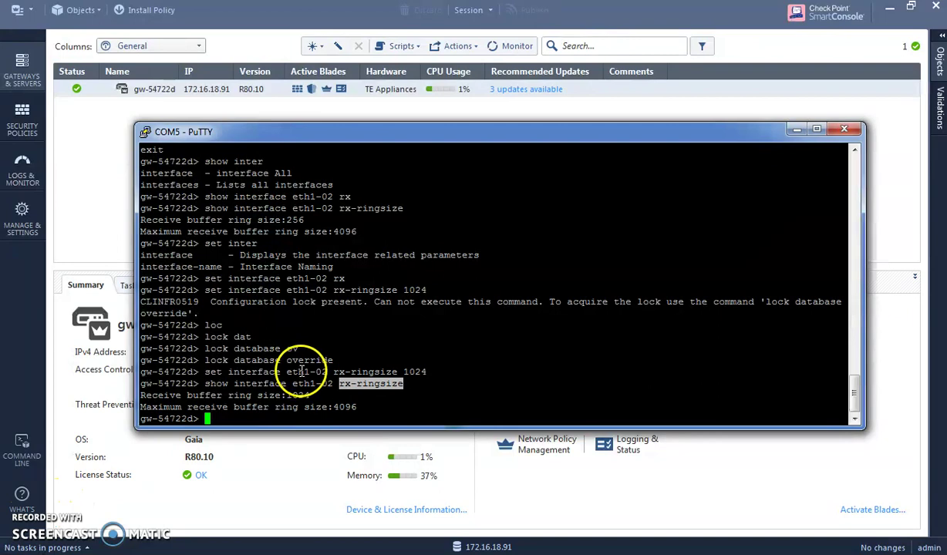
Display the transmit buffer ring size of eth1-02 with show interface eth1-02 tx-ringsize.
text(show)
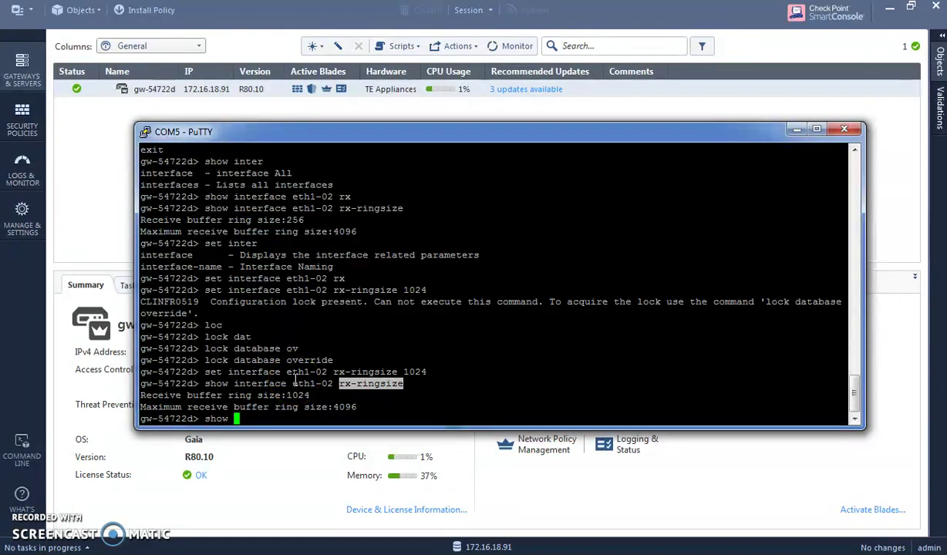
key(Tab)
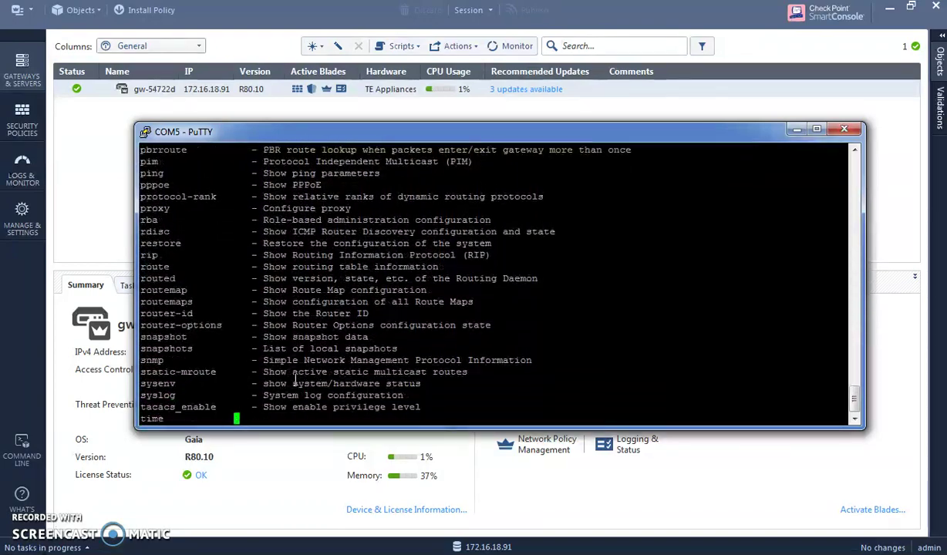
text(inter)
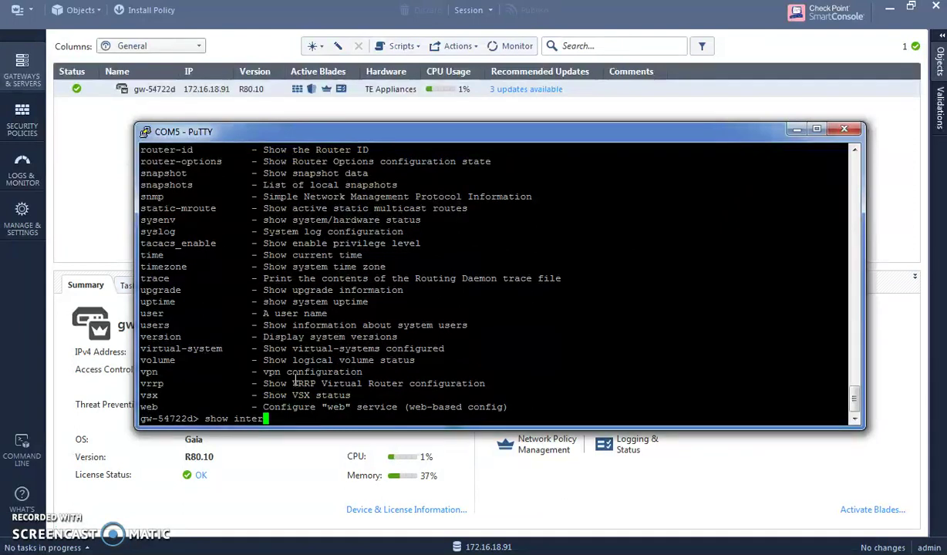
key(Tab)
right_click(294, 381)
key(BackSpace)
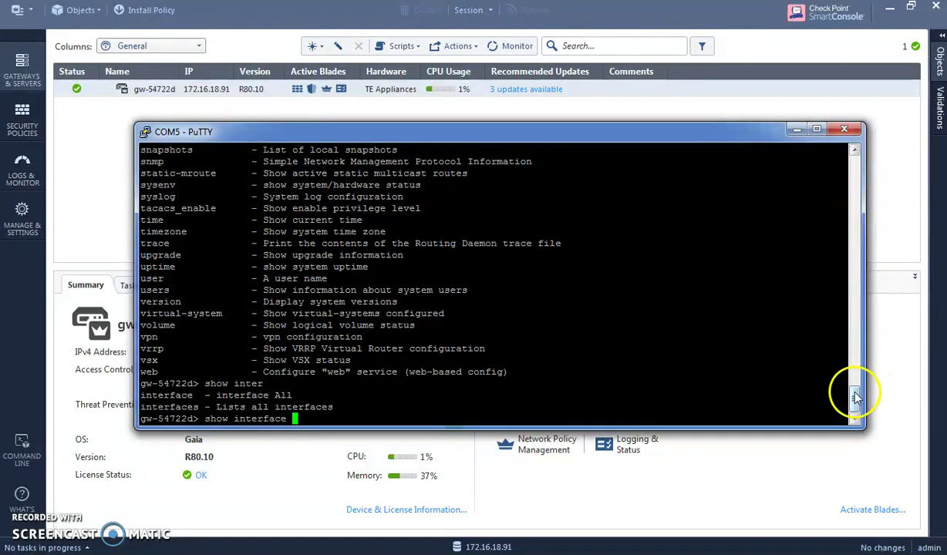
drag(855, 389, 852, 296)
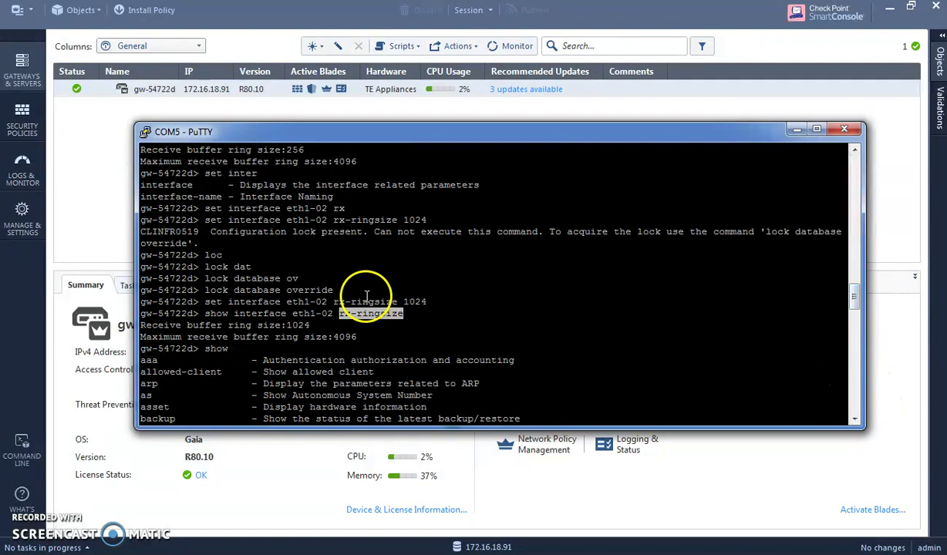
double_click(306, 301)
right_click(435, 296)
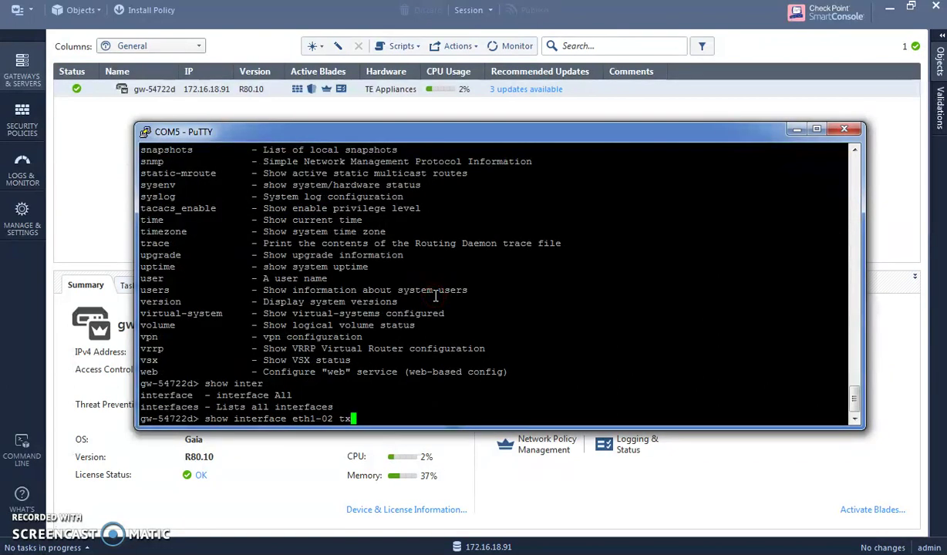
text(tx)
key(Tab)
key(Return)
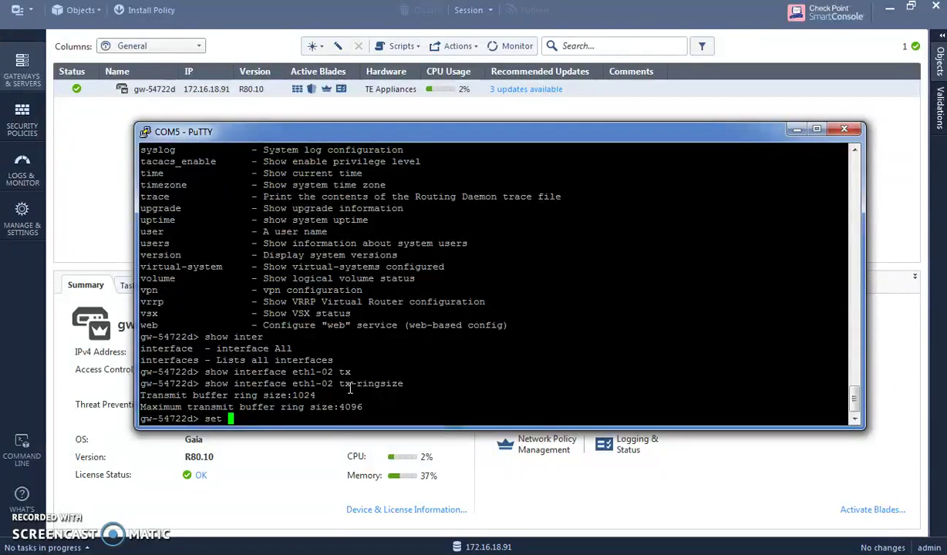
Set the interface's transmit ring size to 2048 with set interface eth1-02 tx-ringsize 2048.
key(Tab)
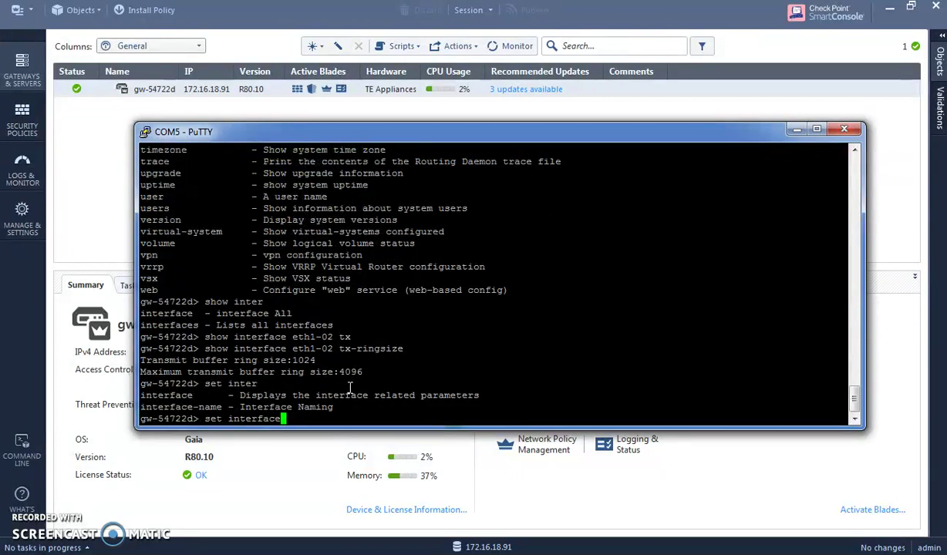
right_click(349, 388)
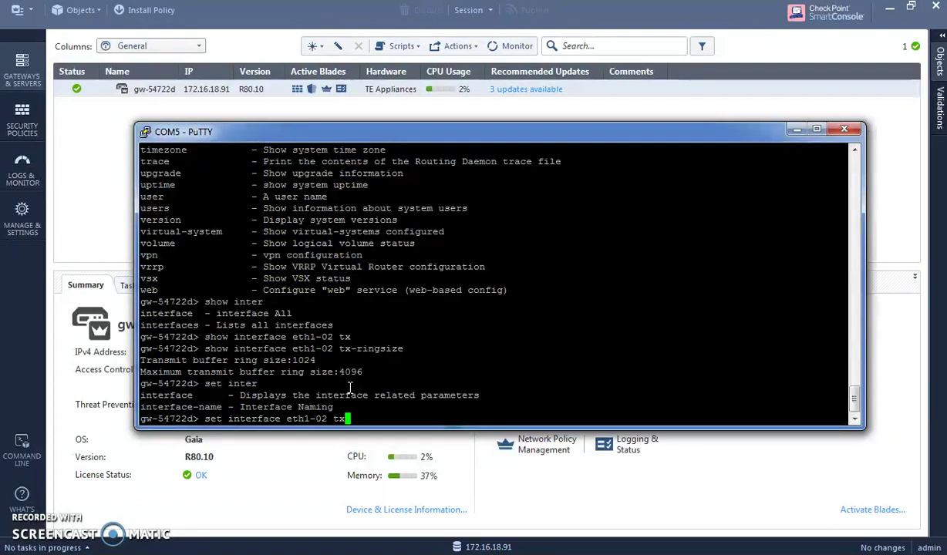
text(tx)
key(Tab)
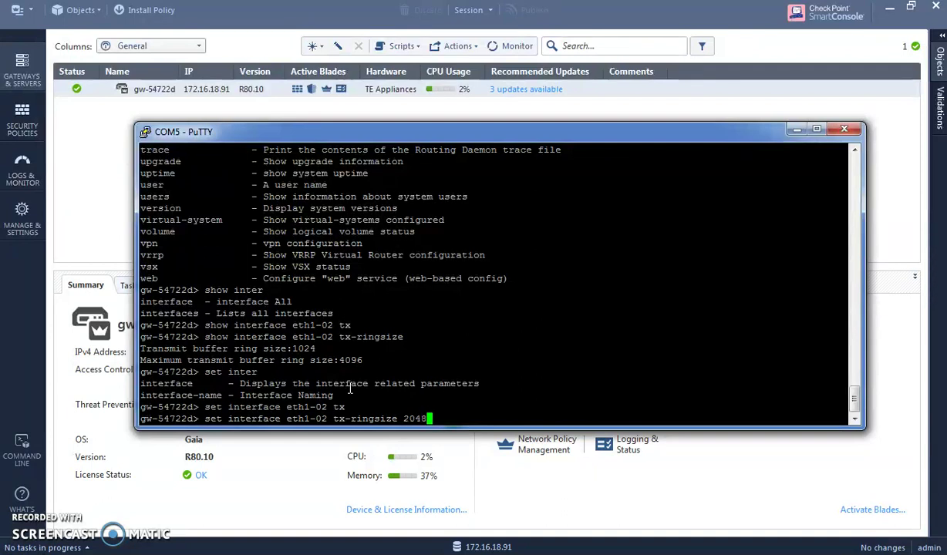
text(2048)
key(Return)
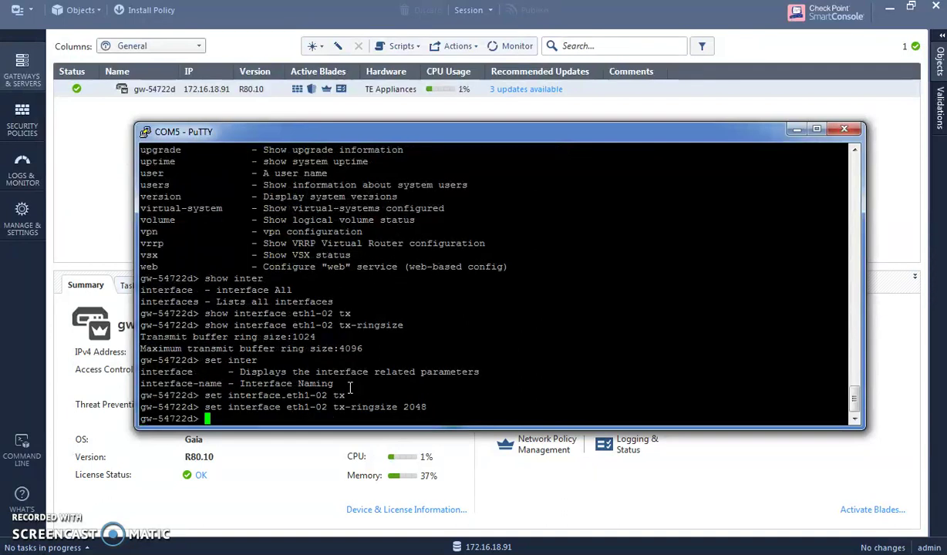
Verify the transmit buffer setting by rerunning show interface eth1-02 tx-ringsize.
key(Up)
key(Up)
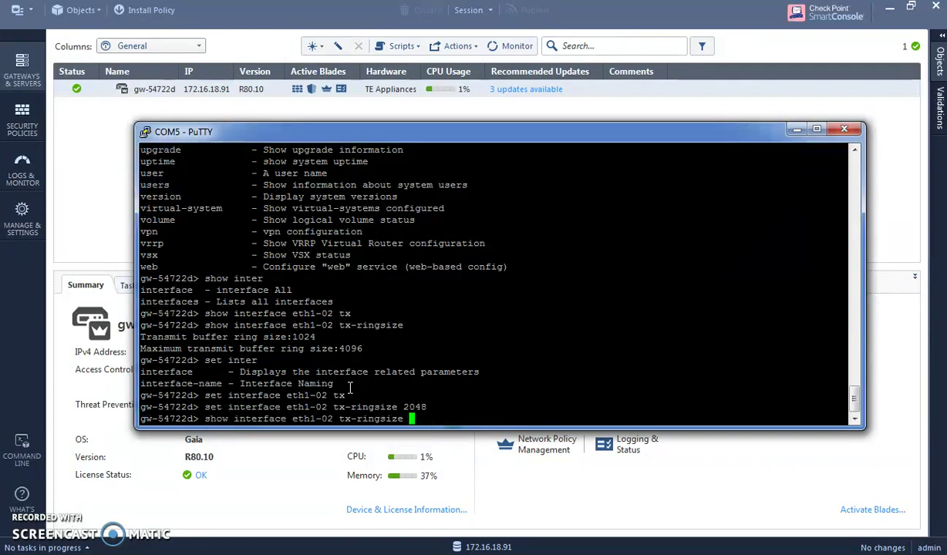
key(Return)
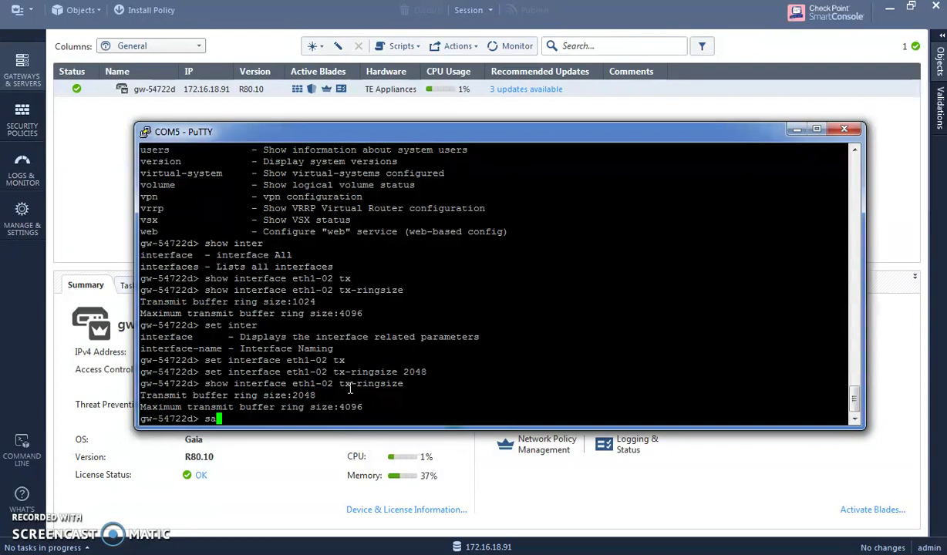
Save the gateway configuration with save config and switch back to SmartConsole.
text(save config)
key(Return)
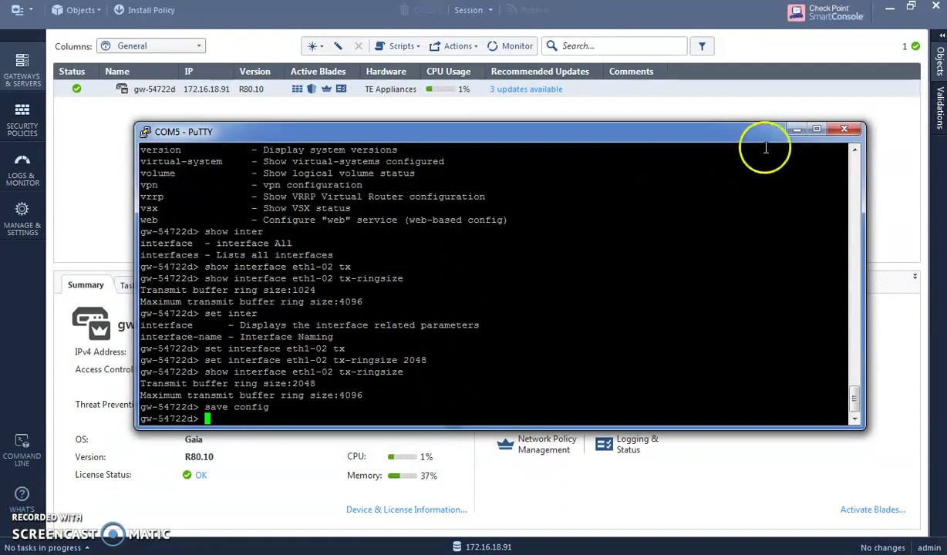
click(796, 129)
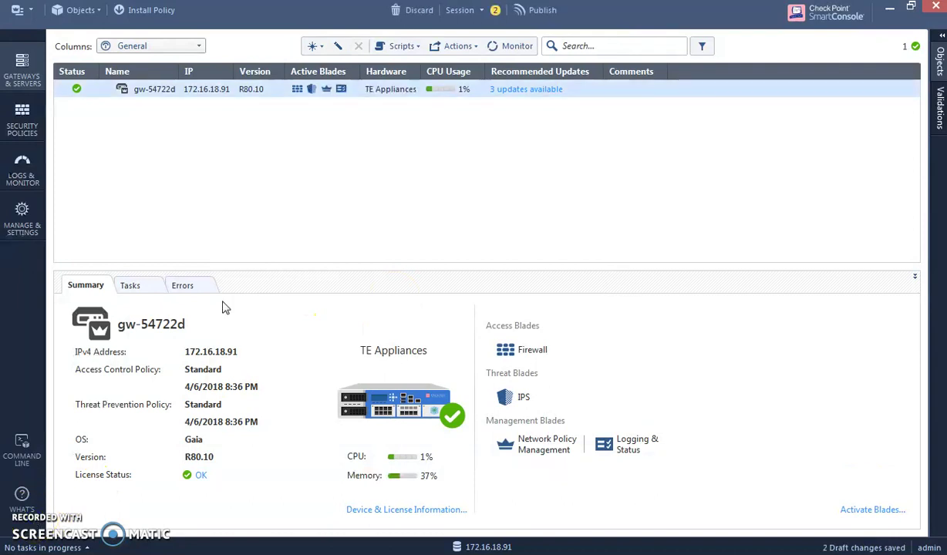
Find the Aggressive Aging protection in the blades' general Inspection Settings by searching for "agg", and open it.
click(22, 212)
click(94, 144)
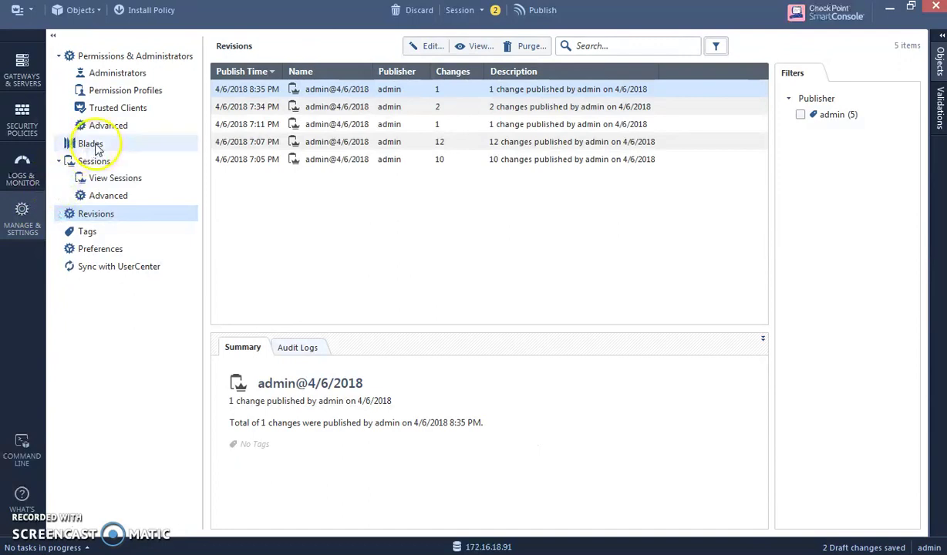
click(372, 85)
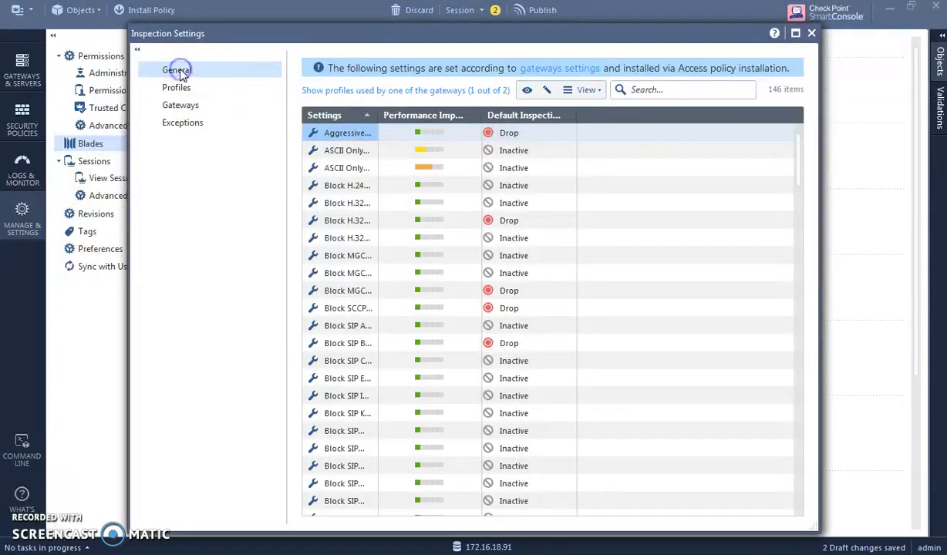
click(653, 90)
text(a)
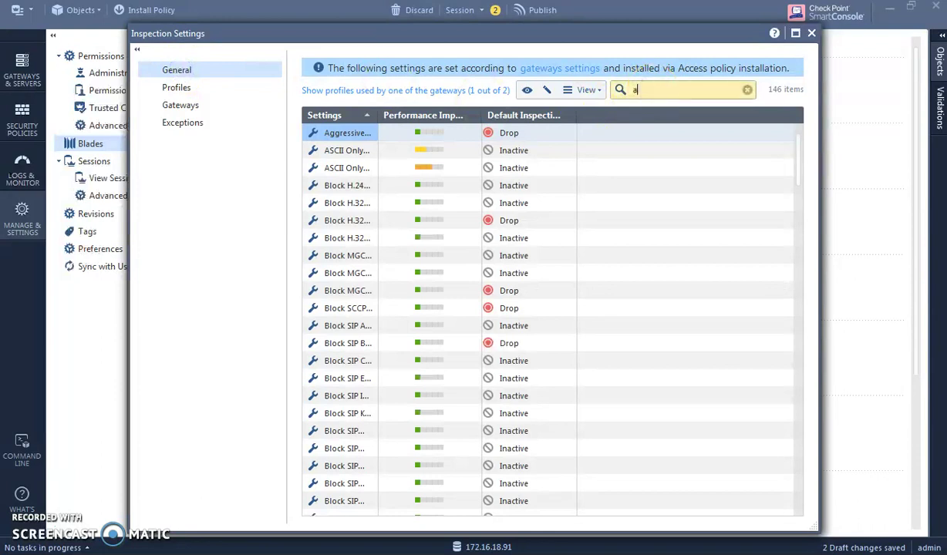
text(gg)
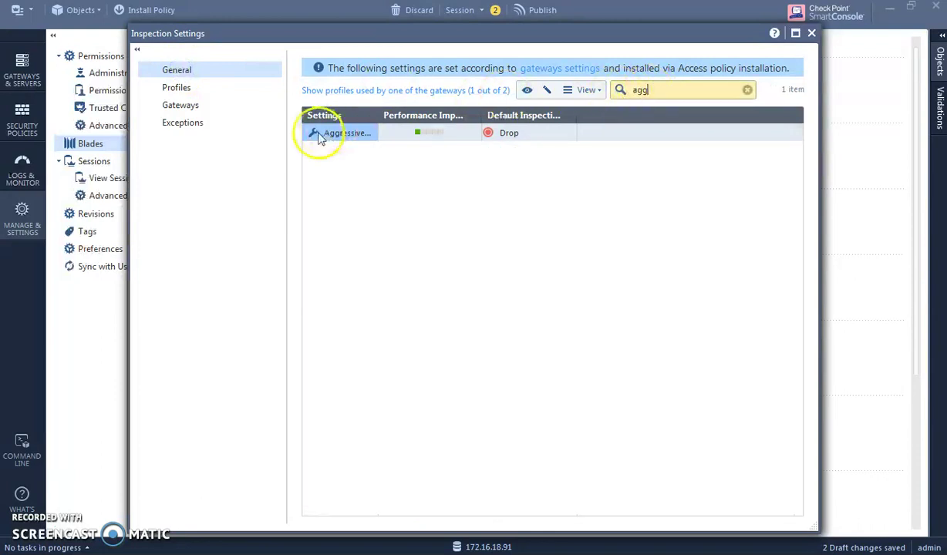
click(351, 133)
double_click(350, 133)
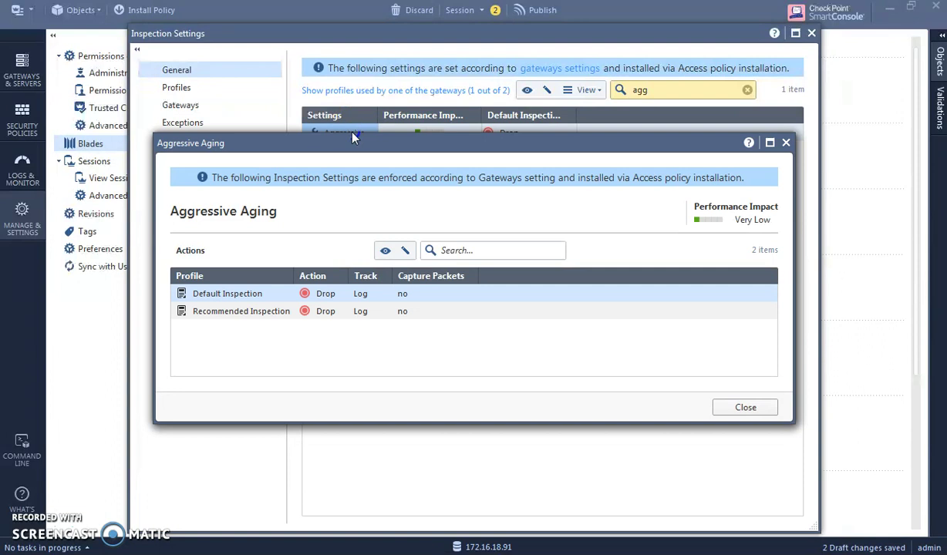
In the Default Inspection profile's Aggressive Aging timeouts, set TCP start to 3, TCP session to 300 and TCP end to 1 second.
click(243, 300)
double_click(243, 300)
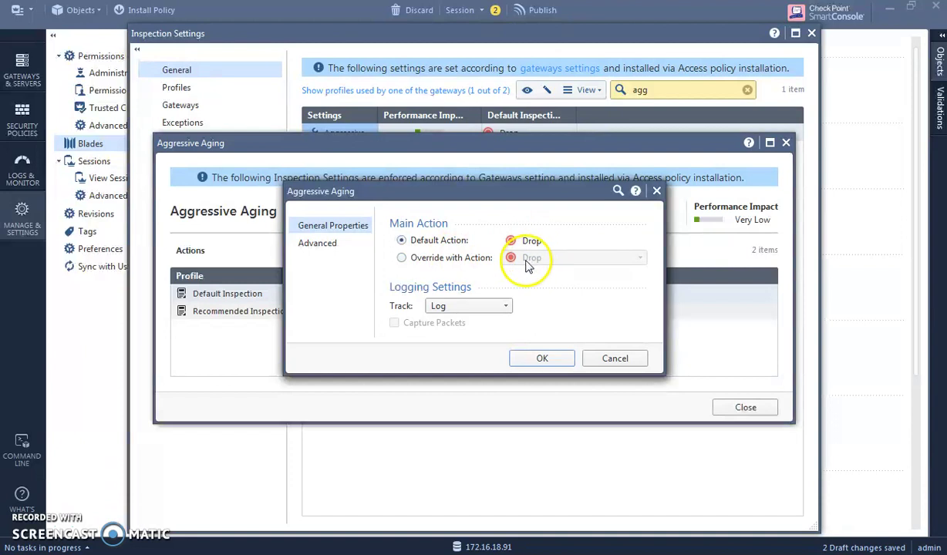
click(330, 245)
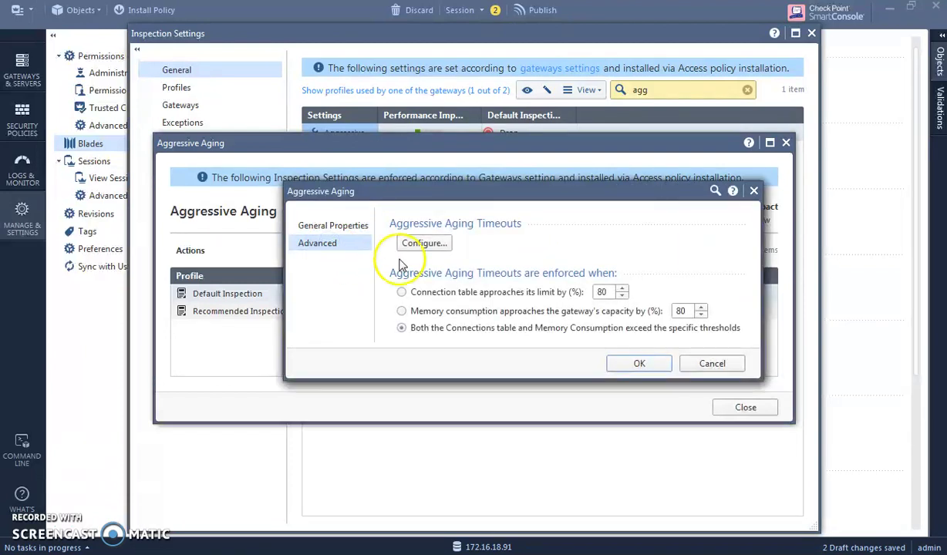
click(423, 245)
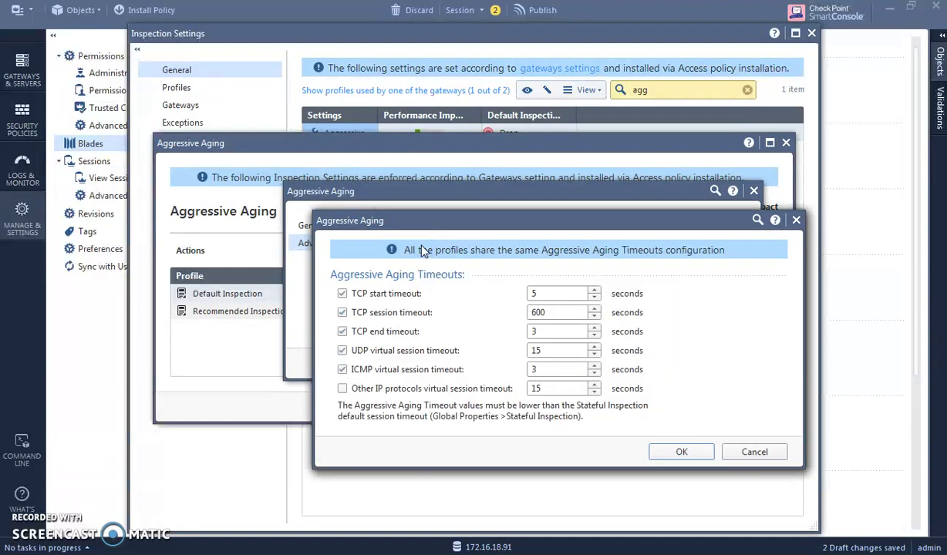
double_click(547, 293)
text(3)
double_click(550, 312)
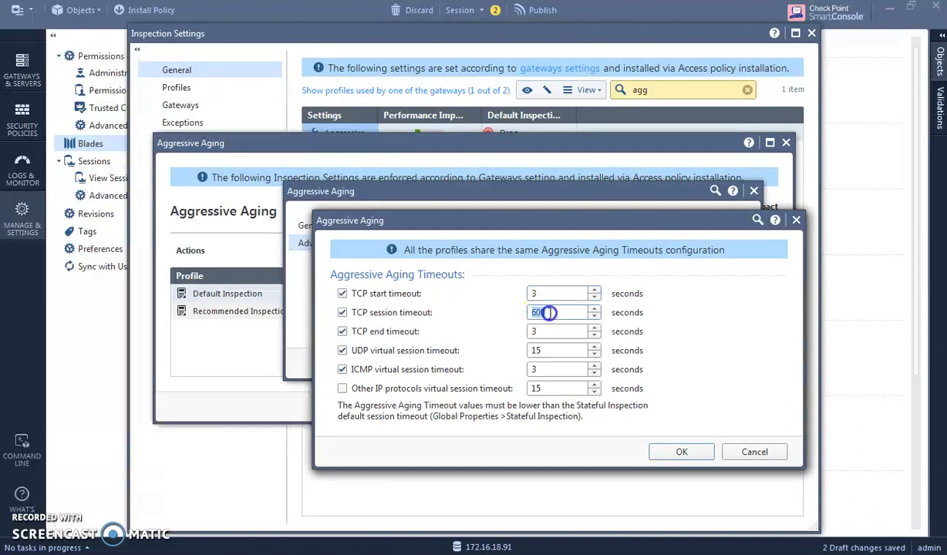
text(300)
double_click(538, 330)
text(1)
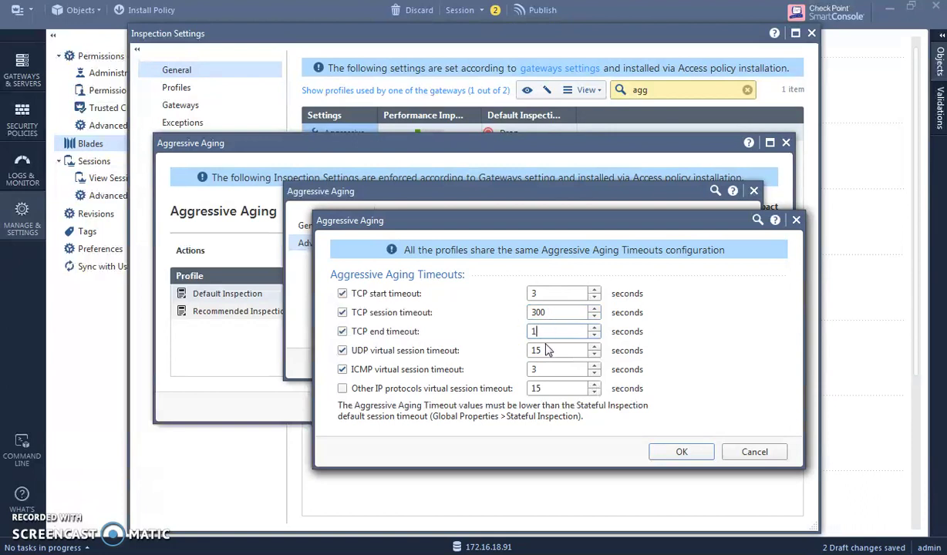
Set the UDP virtual session timeout to 5 seconds and accept the Aggressive Aging timeouts.
double_click(543, 350)
text(5)
click(542, 370)
click(679, 454)
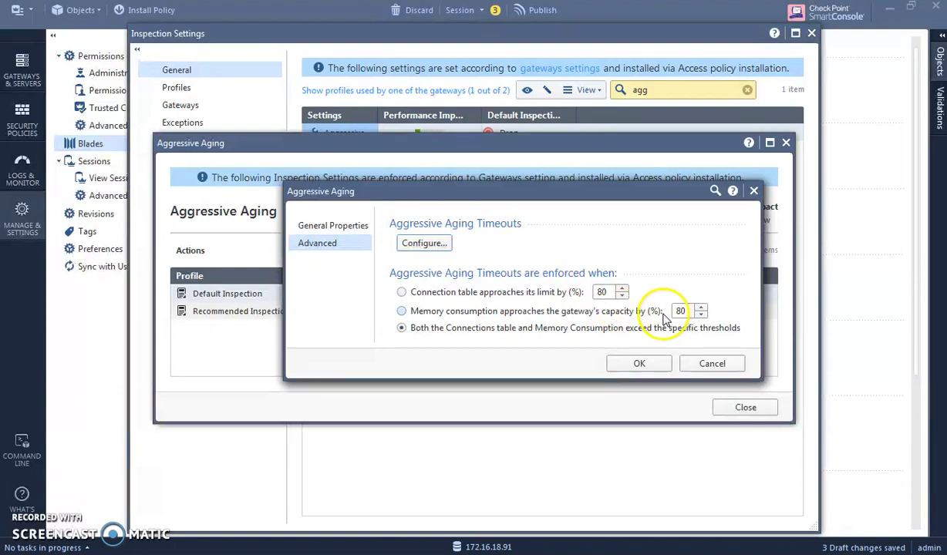
Set both the connection table and memory consumption thresholds for Aggressive Aging to 70%, then accept and close Inspection Settings.
click(603, 294)
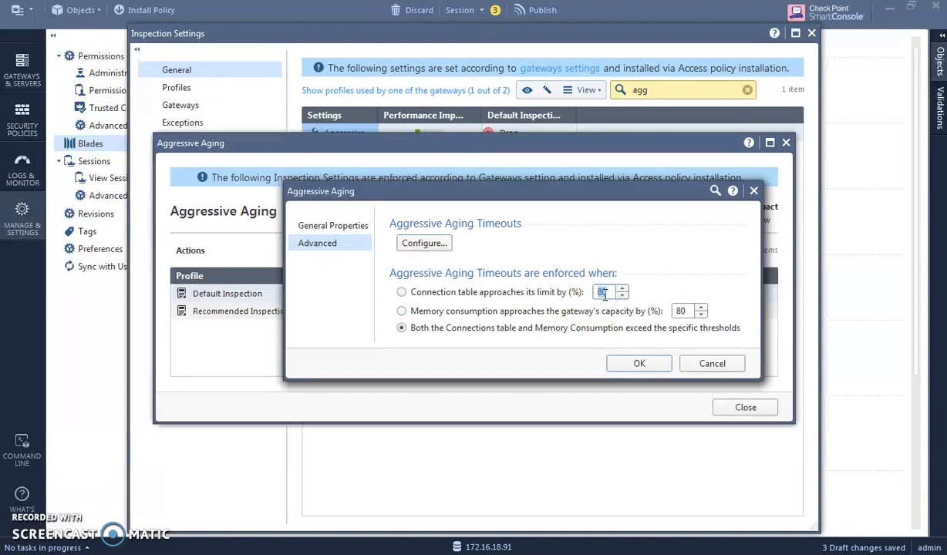
text(70)
click(679, 312)
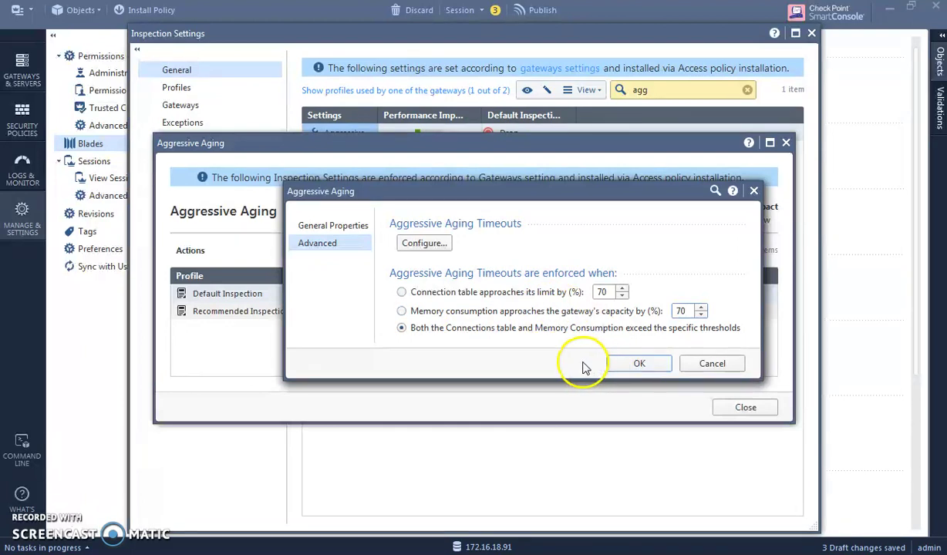
click(635, 364)
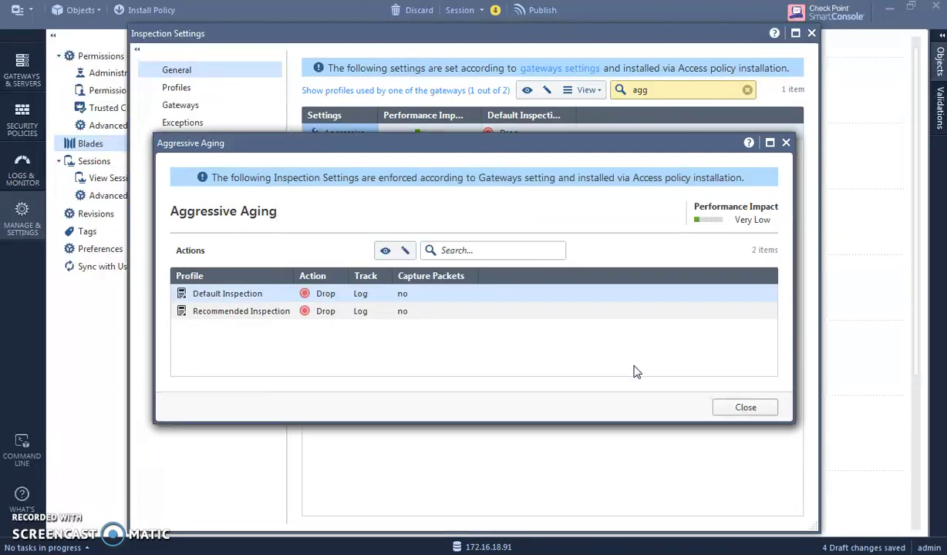
click(736, 407)
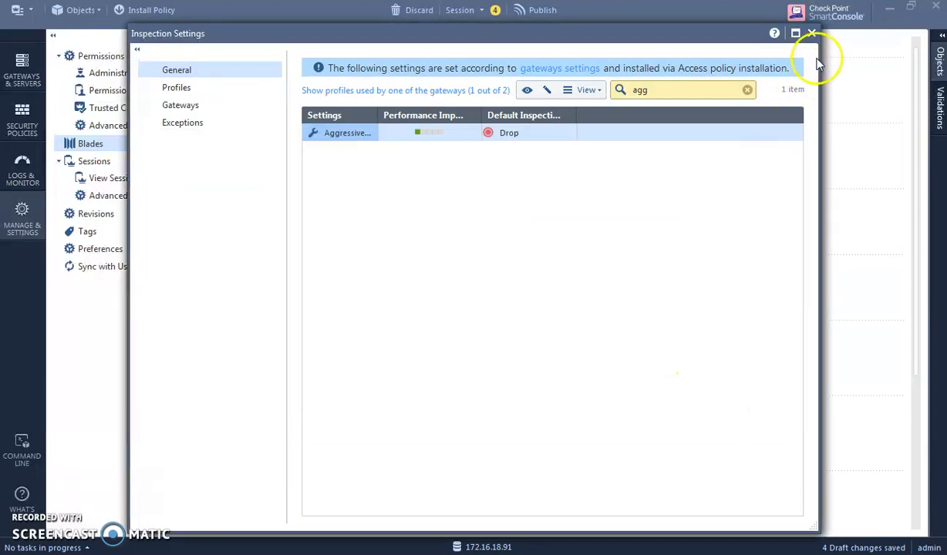
click(812, 34)
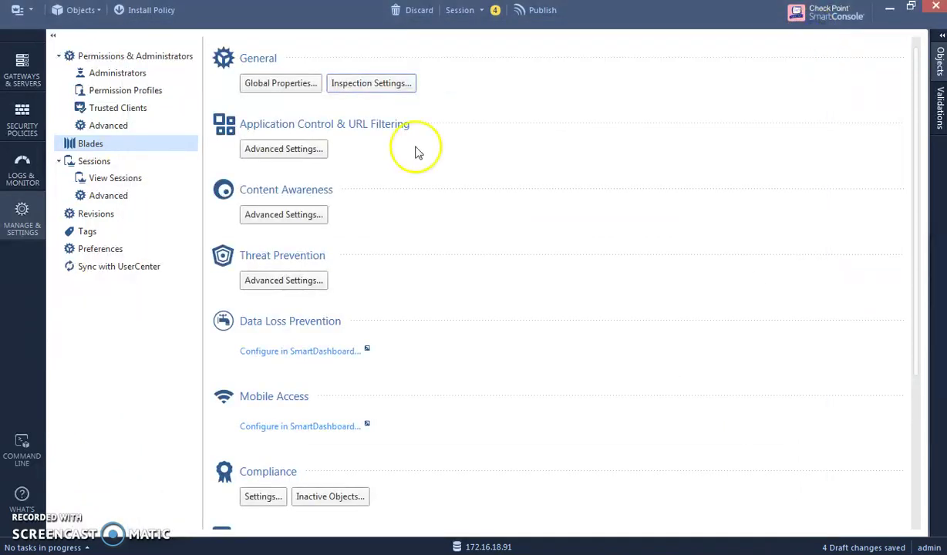
Publish the draft changes and install the Standard policy on gateway gw-54722d.
click(23, 61)
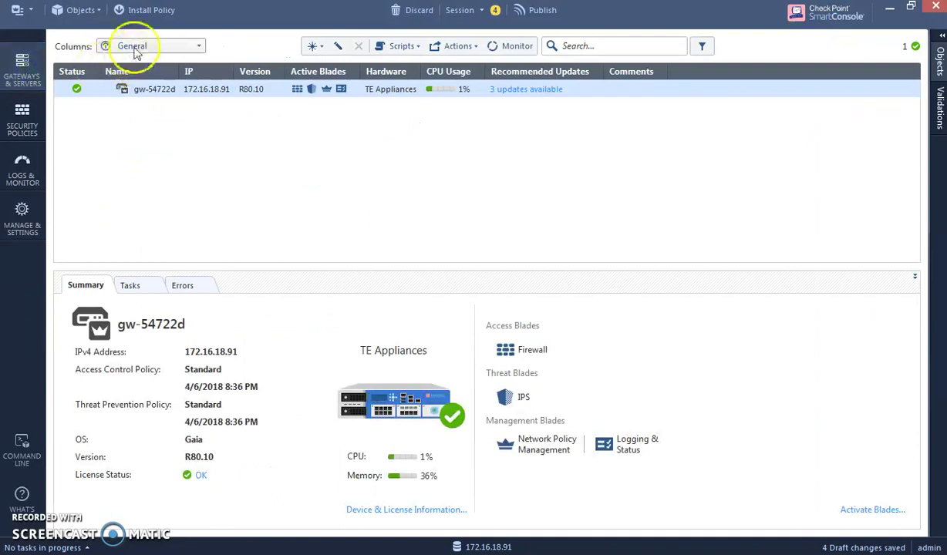
click(147, 11)
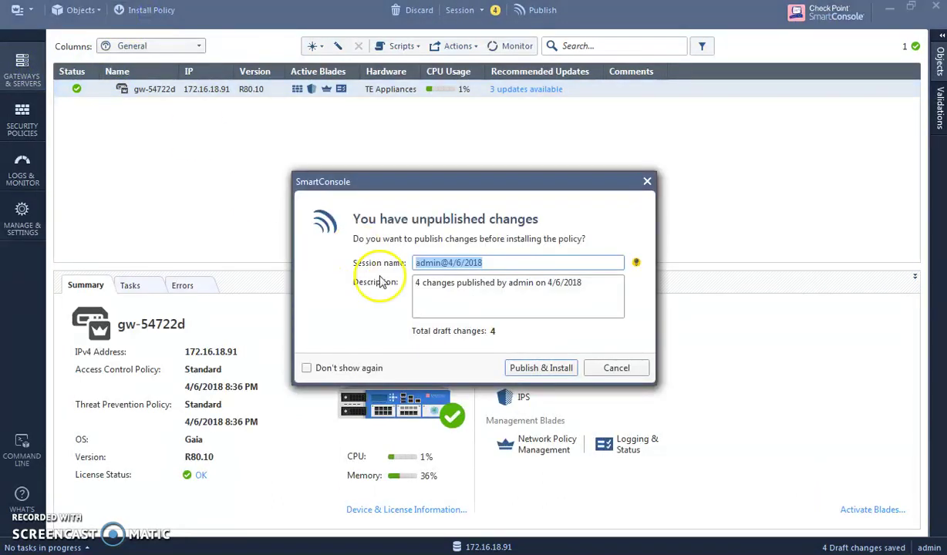
click(529, 364)
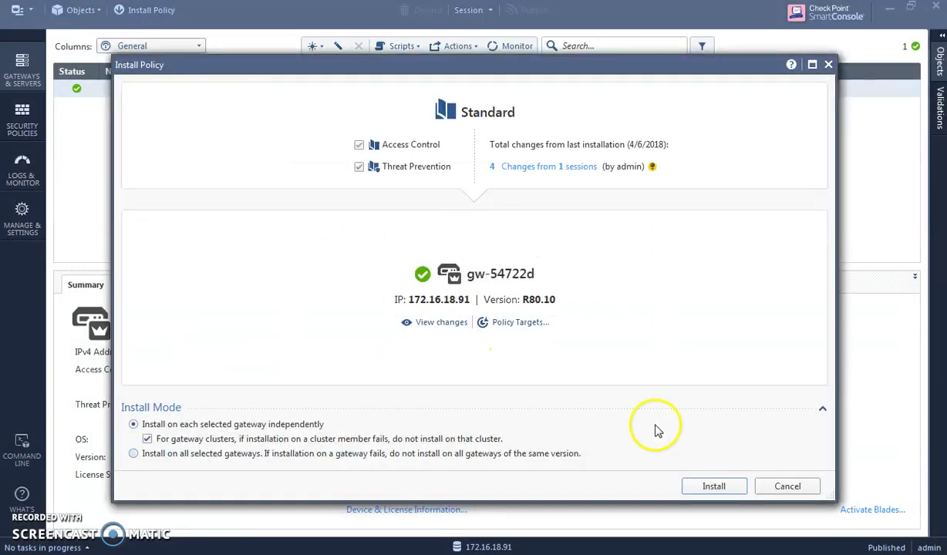
click(708, 486)
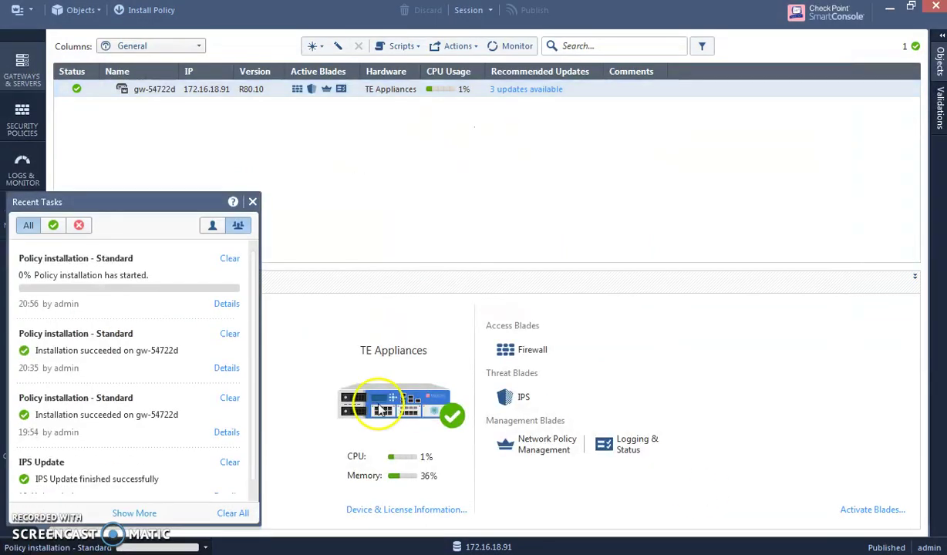
Check the status of the Standard policy installation in the recent tasks list.
click(175, 544)
click(176, 545)
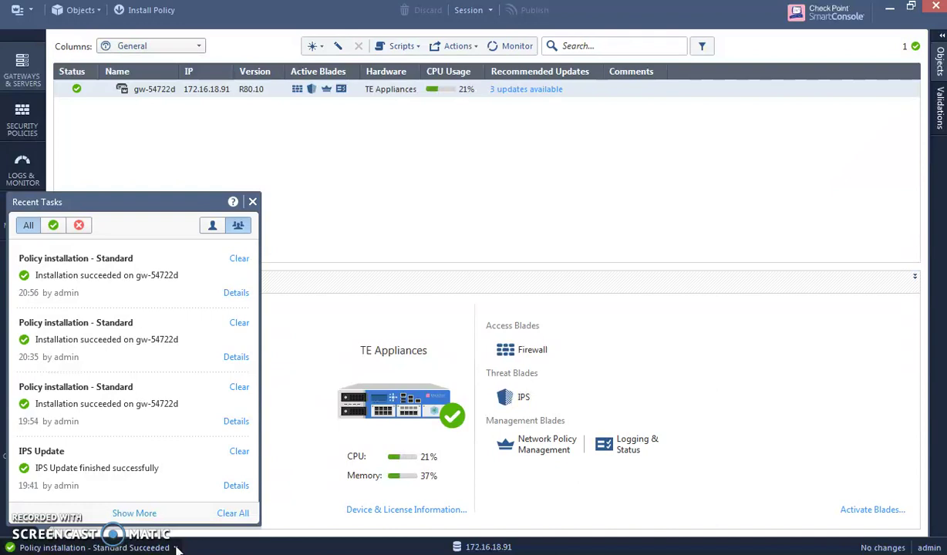
click(176, 546)
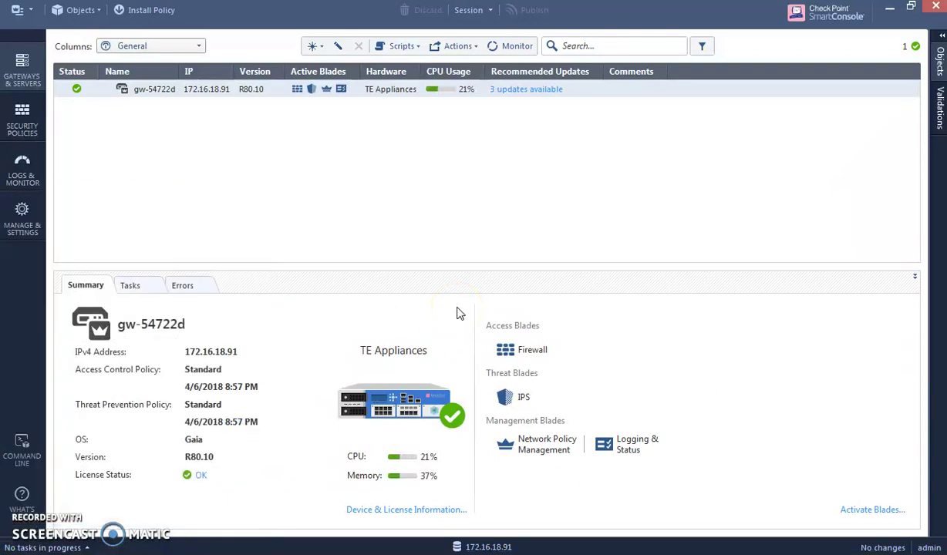